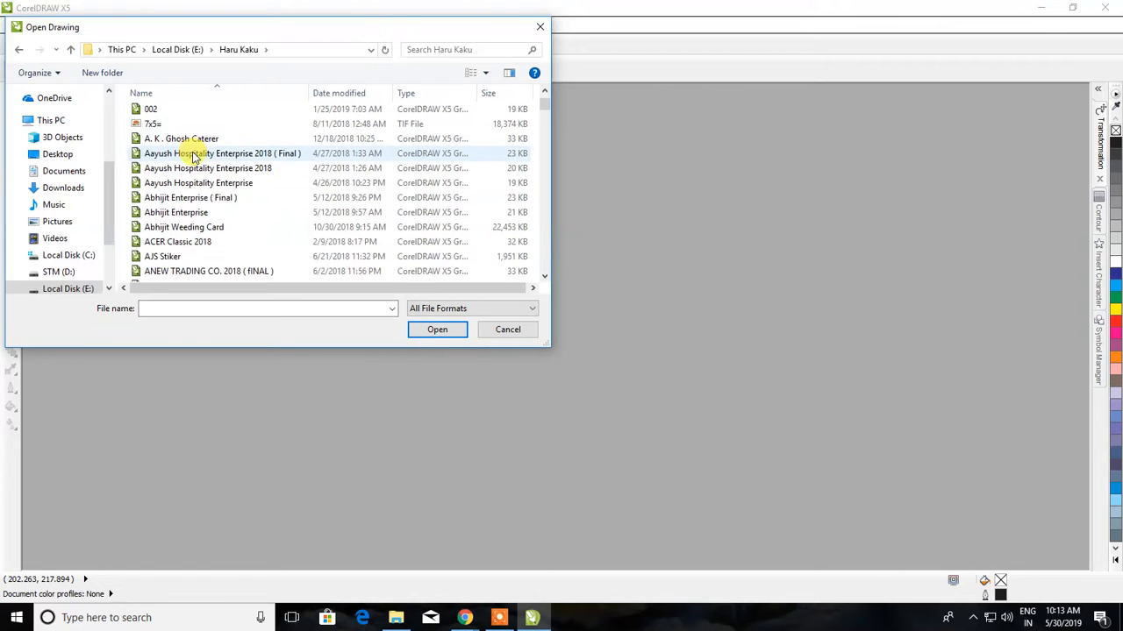
Find and open the drawing "D. K. Enterprise" in the Haru Kaku folder
{"action": "scroll", "coordinate": [194, 156], "scroll_direction": "down", "scroll_amount": 5}
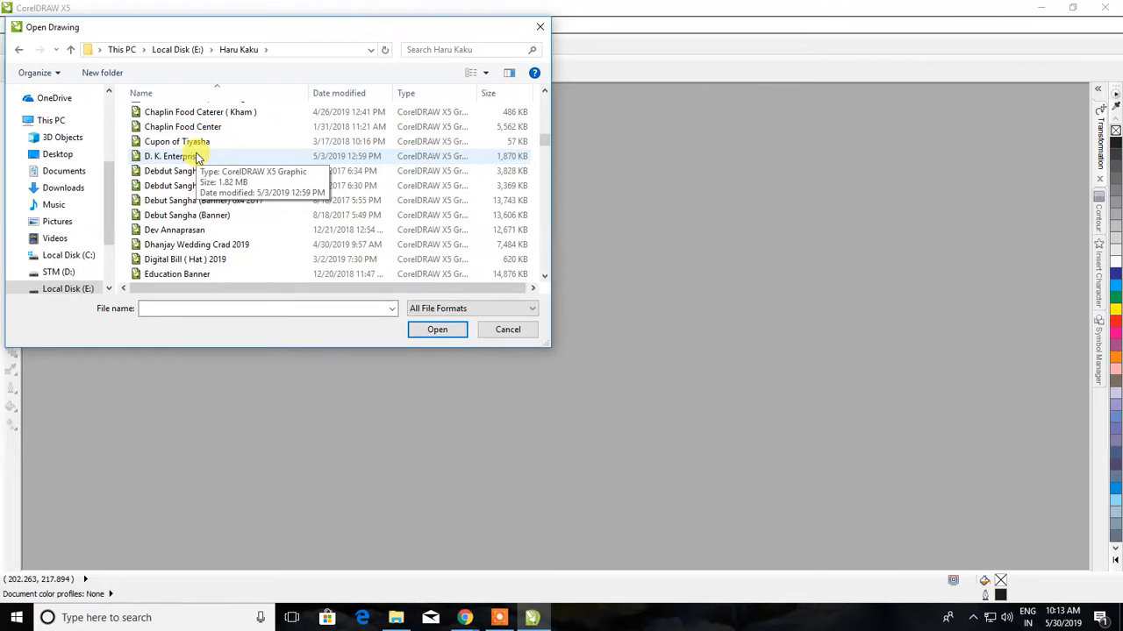
{"action": "left_click", "coordinate": [196, 156]}
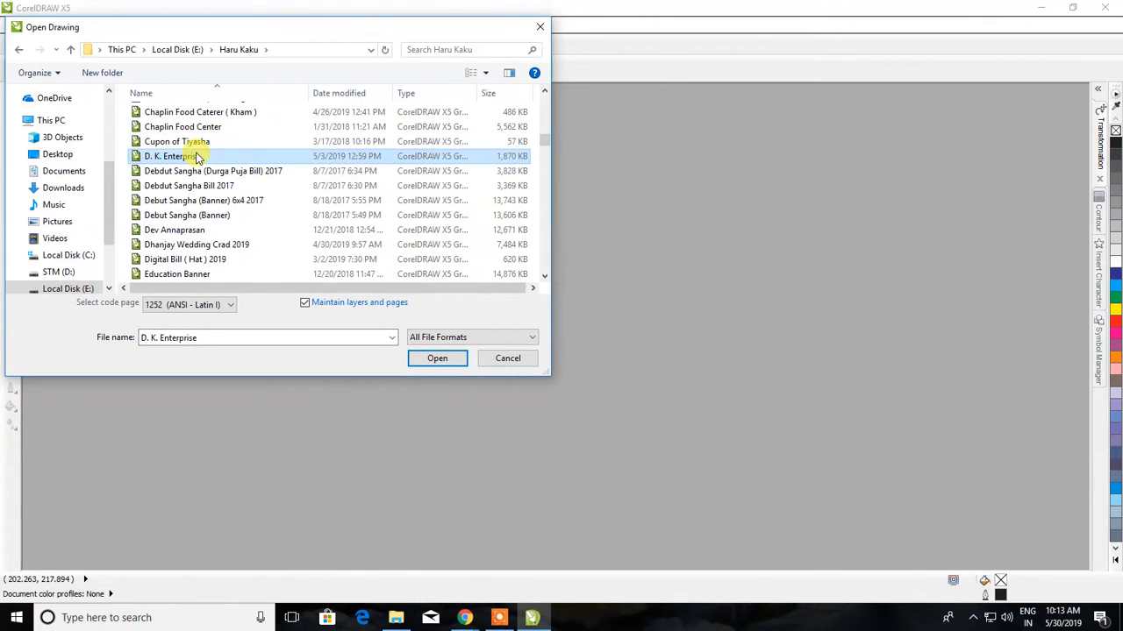
{"action": "scroll", "coordinate": [196, 156], "scroll_direction": "down", "scroll_amount": 1}
{"action": "scroll", "coordinate": [196, 156], "scroll_direction": "down", "scroll_amount": 1}
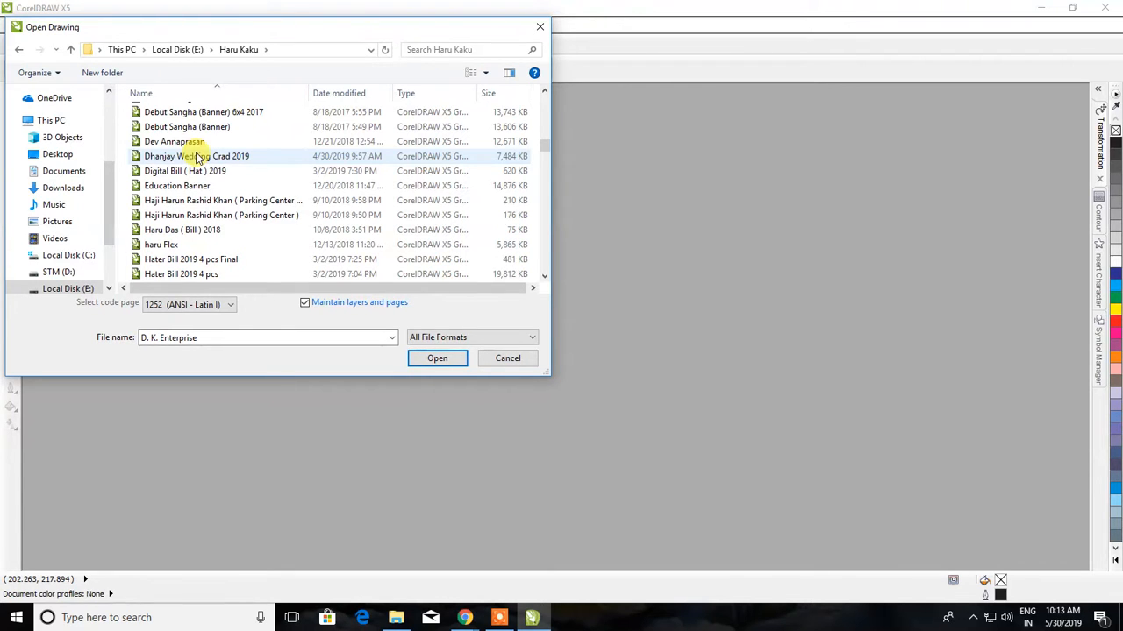
{"action": "key", "text": "d"}
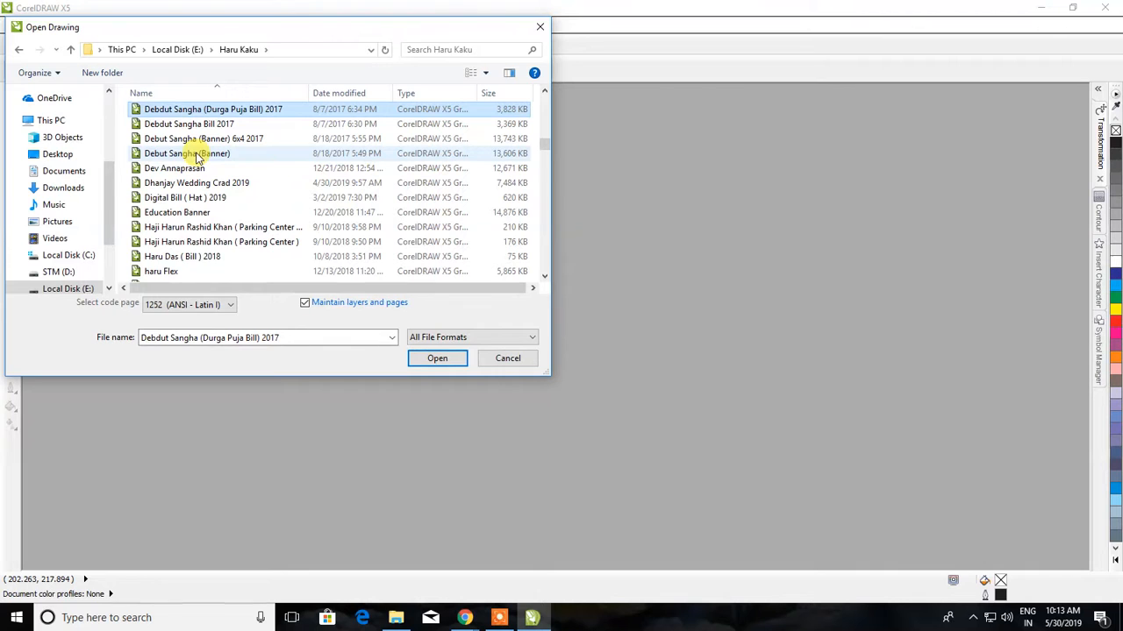
{"action": "key", "text": "d"}
{"action": "left_click", "coordinate": [198, 157]}
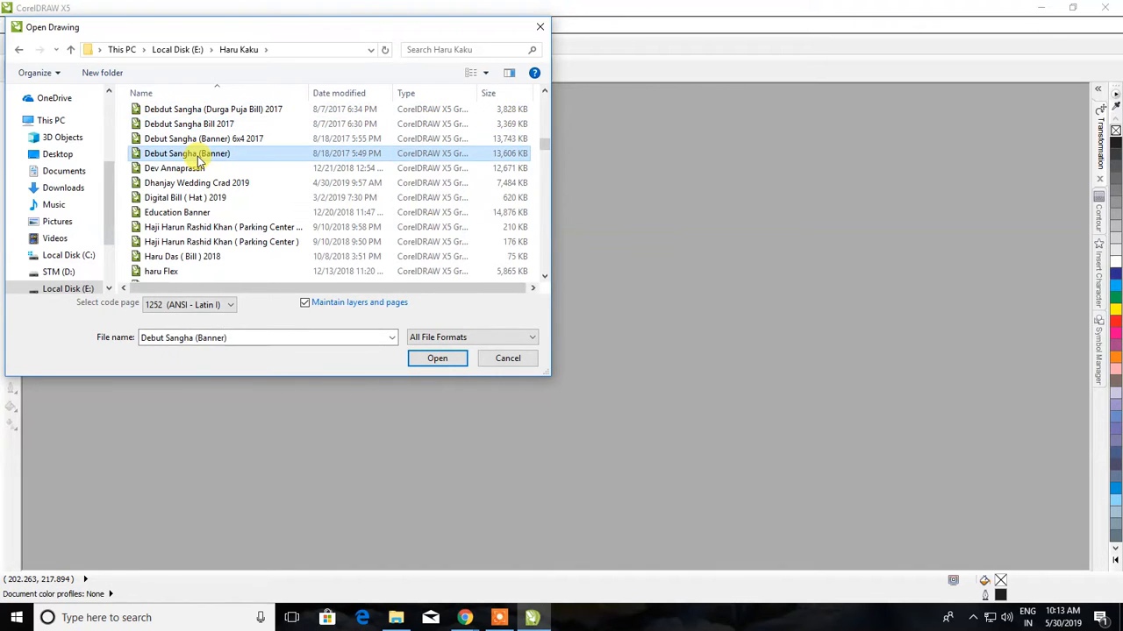
{"action": "key", "text": "d"}
{"action": "key", "text": "d"}
{"action": "key", "text": "d"}
{"action": "key", "text": "d"}
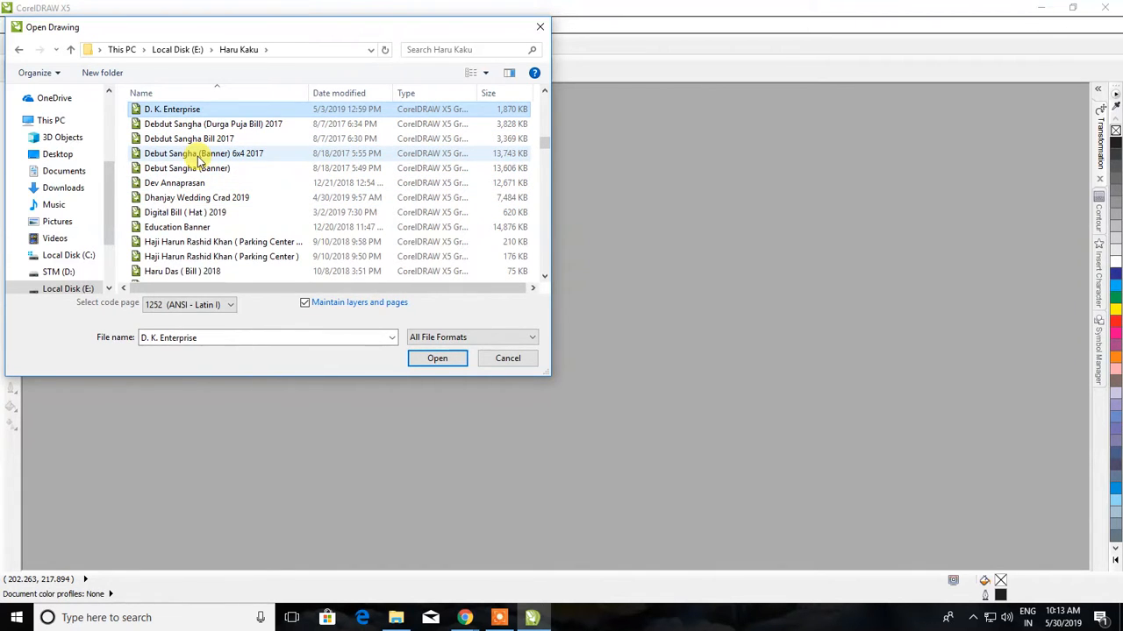
{"action": "double_click", "coordinate": [221, 110]}
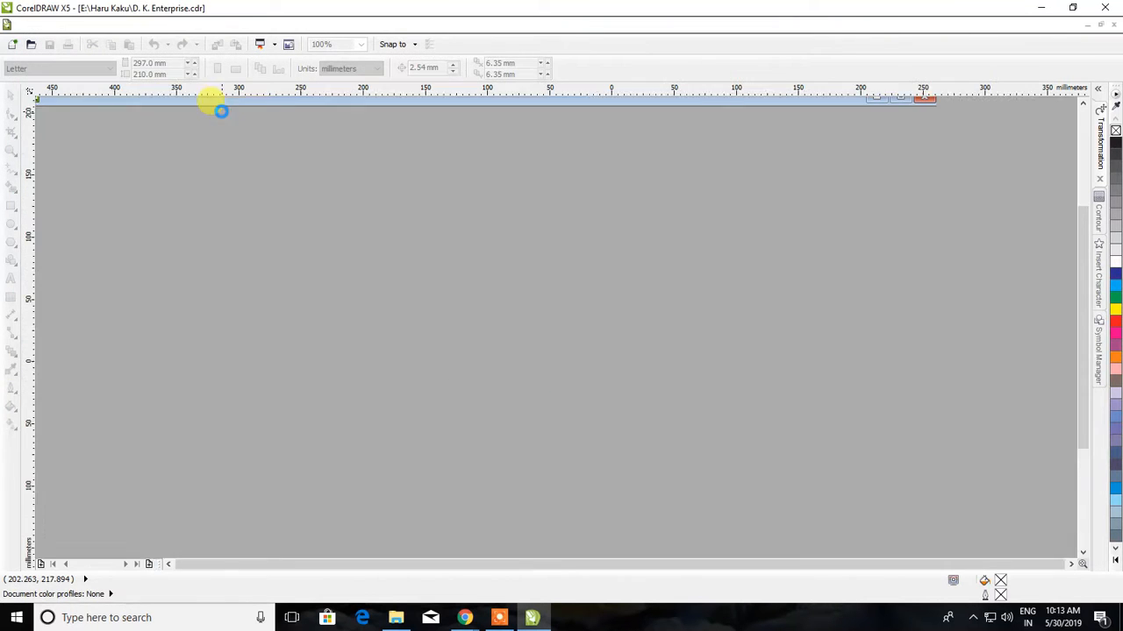
Insert "Putty Royal," before "Velvet Touch" in the services text under "Specialist of :" on the card
{"action": "scroll", "coordinate": [546, 325], "scroll_direction": "up", "scroll_amount": 2}
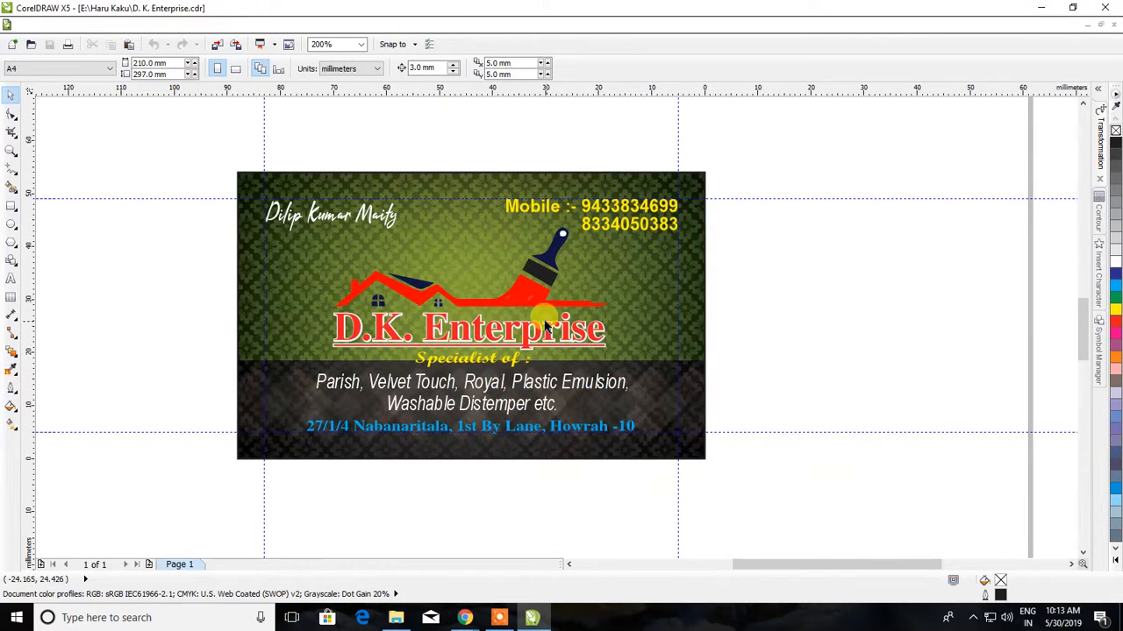
{"action": "left_click", "coordinate": [10, 150]}
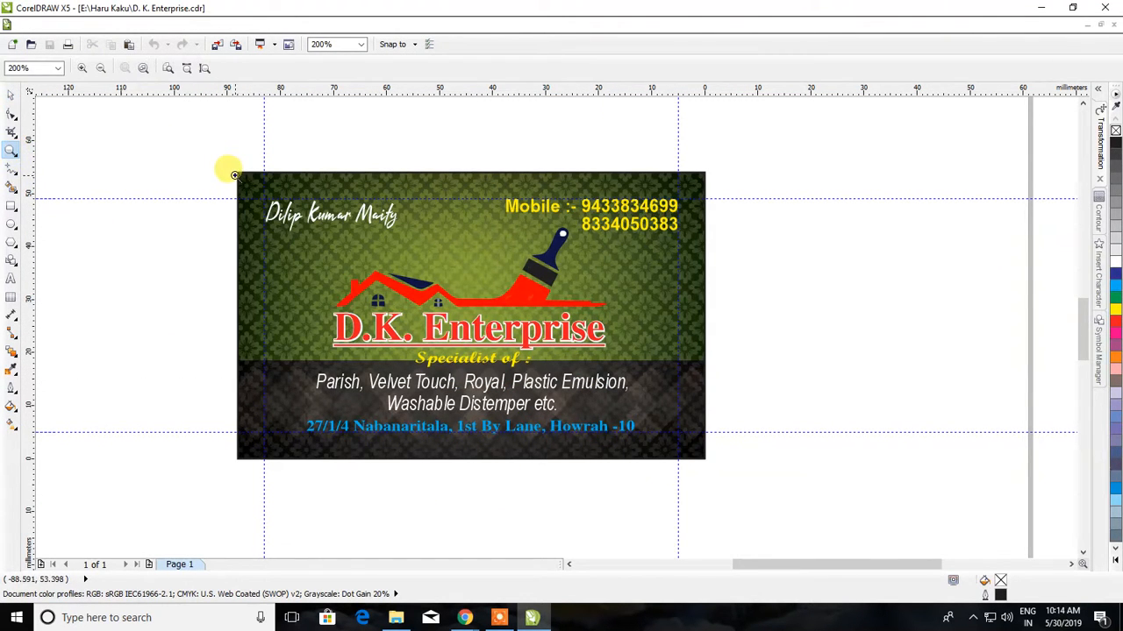
{"action": "left_click_drag", "start_coordinate": [234, 174], "coordinate": [707, 460]}
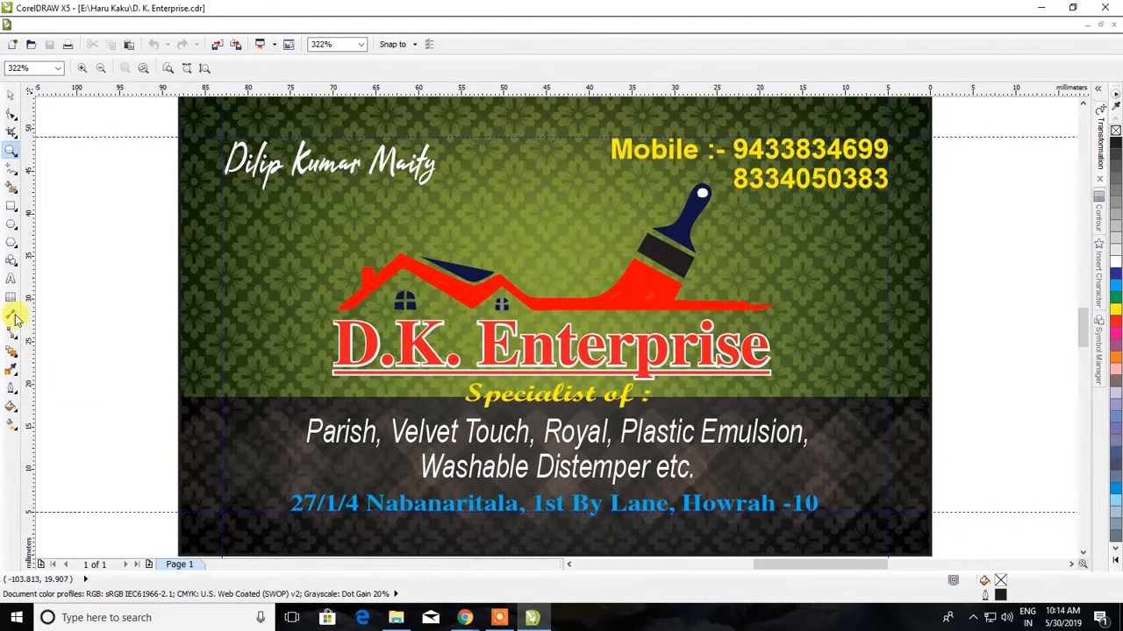
{"action": "left_click", "coordinate": [11, 278]}
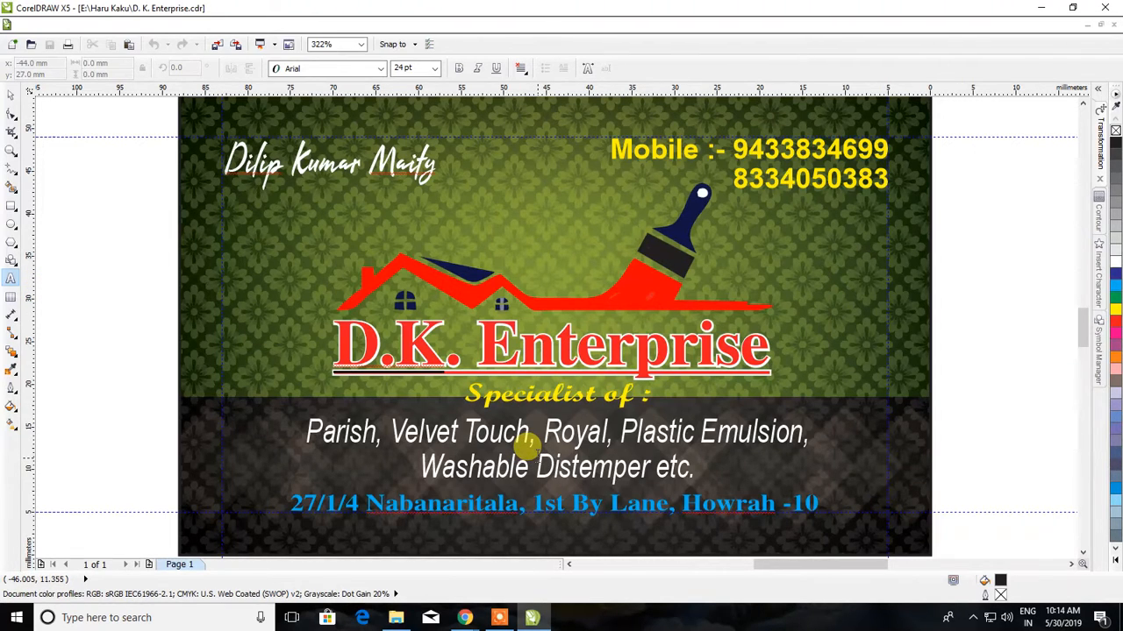
{"action": "left_click", "coordinate": [388, 430]}
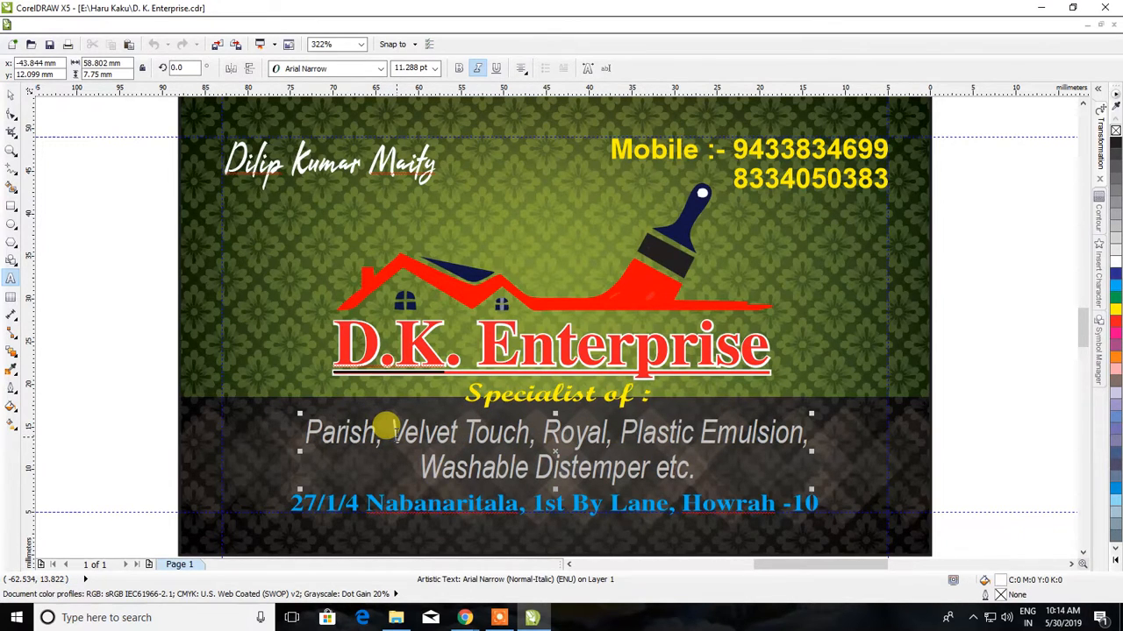
{"action": "type", "text": "P"}
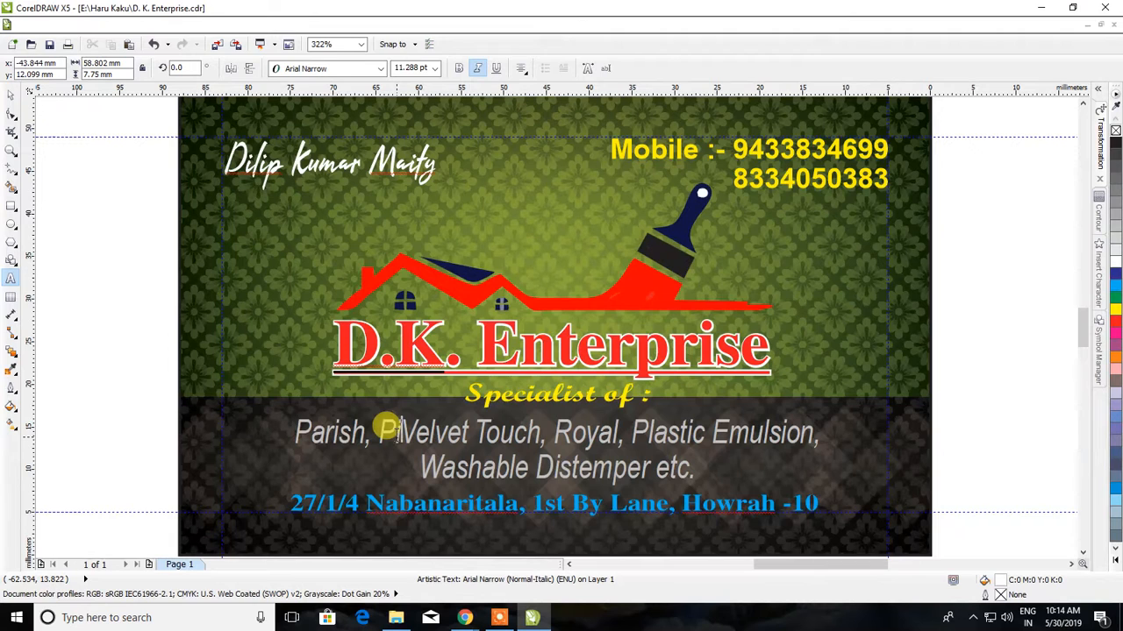
{"action": "type", "text": "utt"}
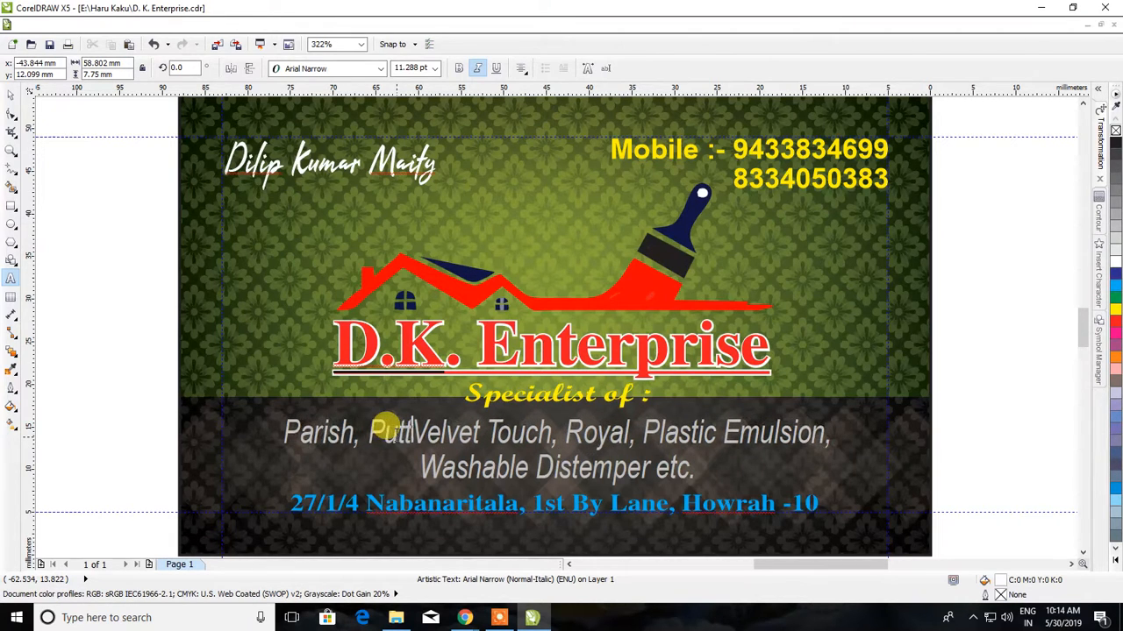
{"action": "type", "text": "y "}
{"action": "type", "text": "Royal"}
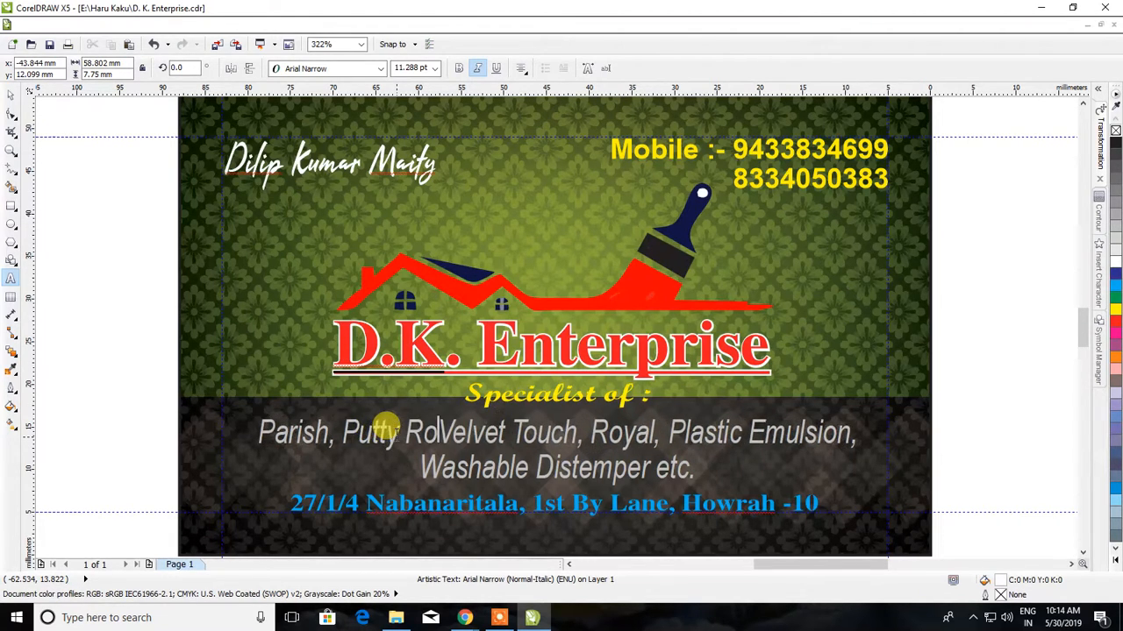
{"action": "type", "text": ","}
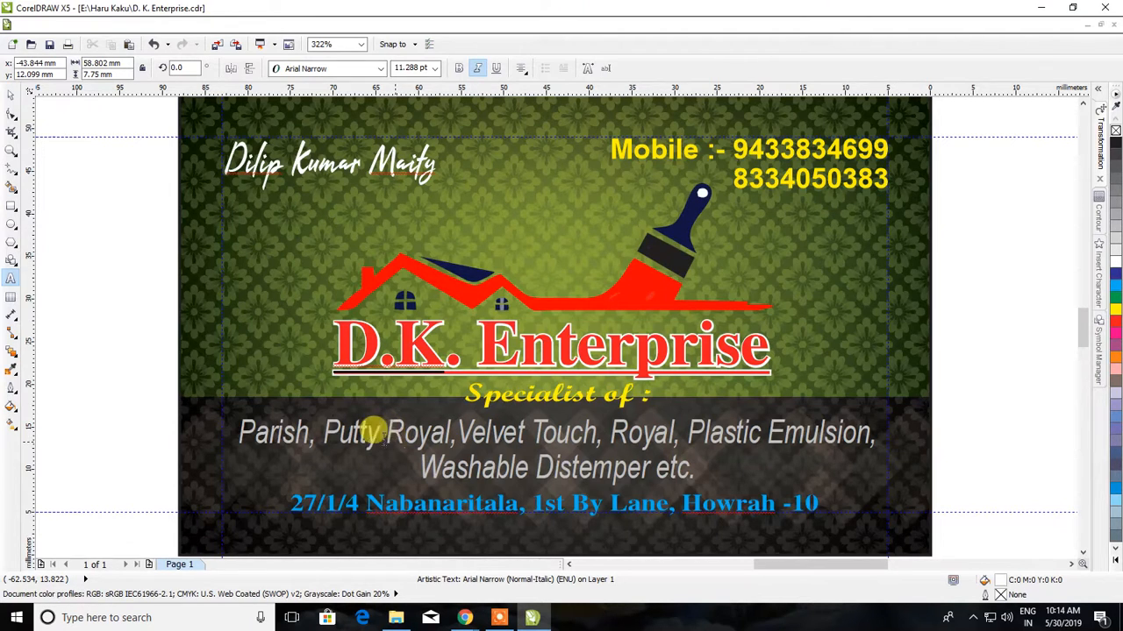
Delete "Parish," and its following space from the start of the services text
{"action": "left_click", "coordinate": [321, 432]}
{"action": "left_click_drag", "start_coordinate": [321, 432], "coordinate": [230, 433]}
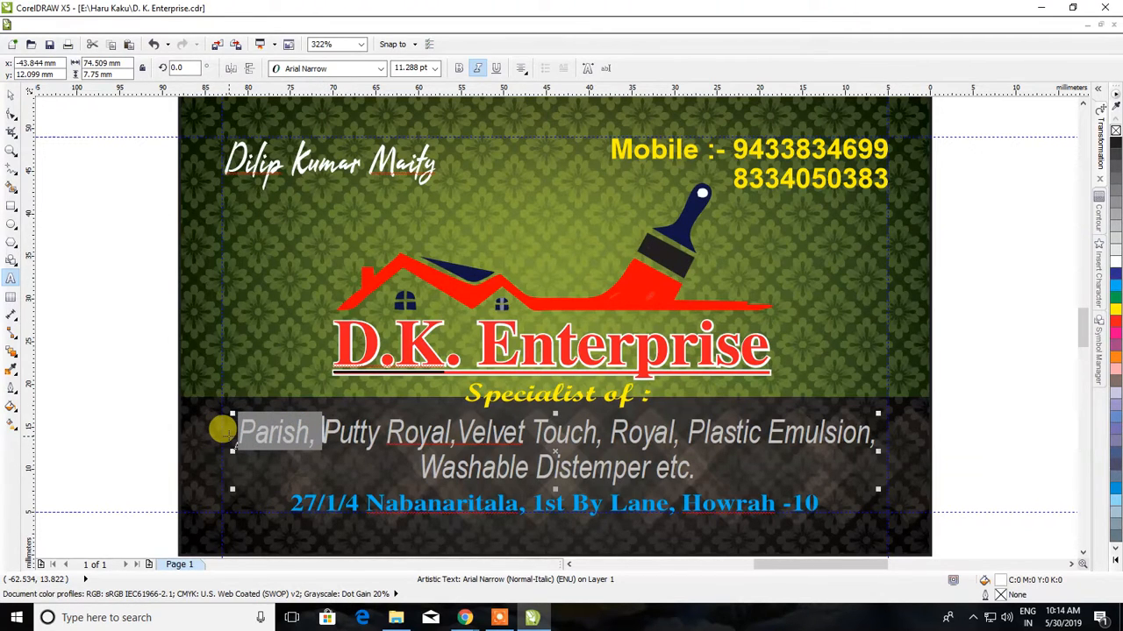
{"action": "key", "text": "Delete"}
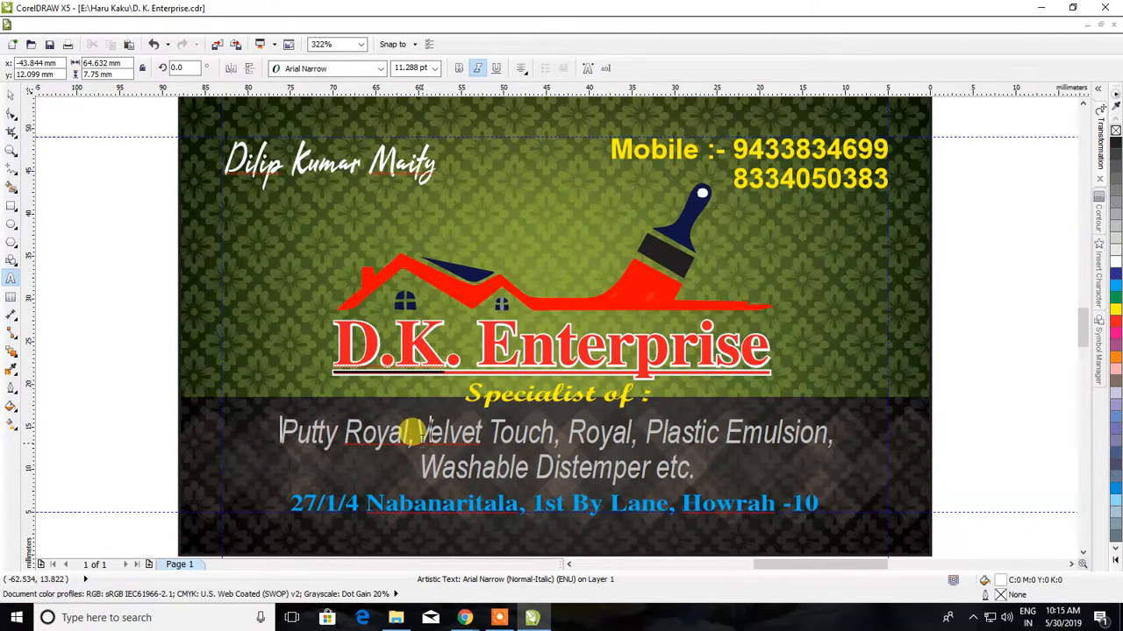
Replace everything after "Putty Royal," in the services text with "Aspira, Fall Selig"
{"action": "type", "text": "As"}
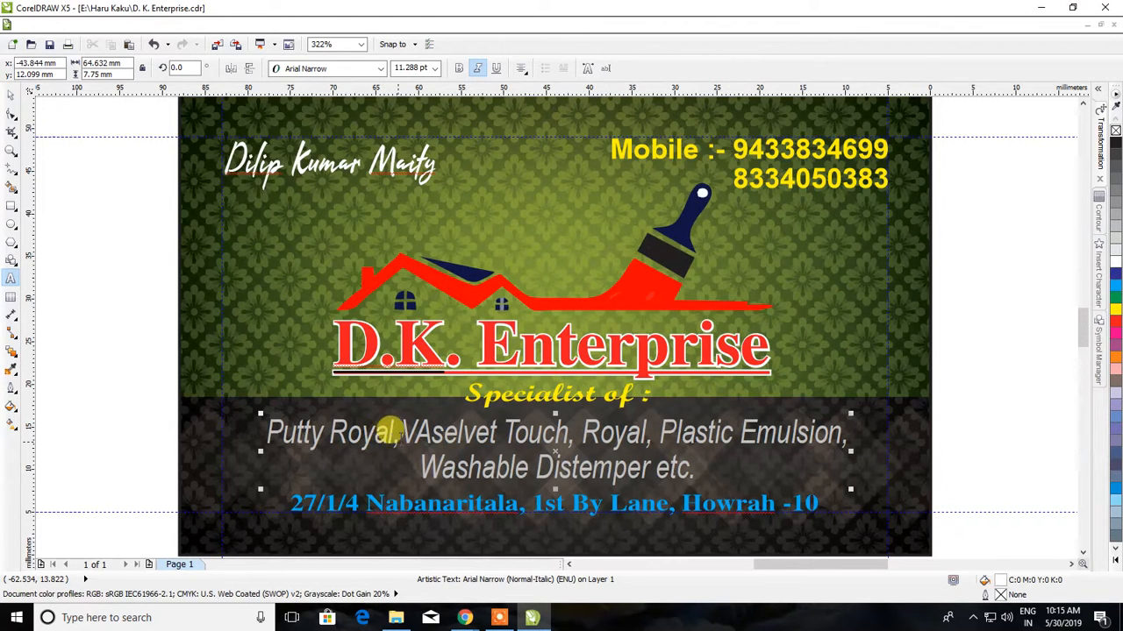
{"action": "left_click_drag", "start_coordinate": [400, 432], "coordinate": [732, 456]}
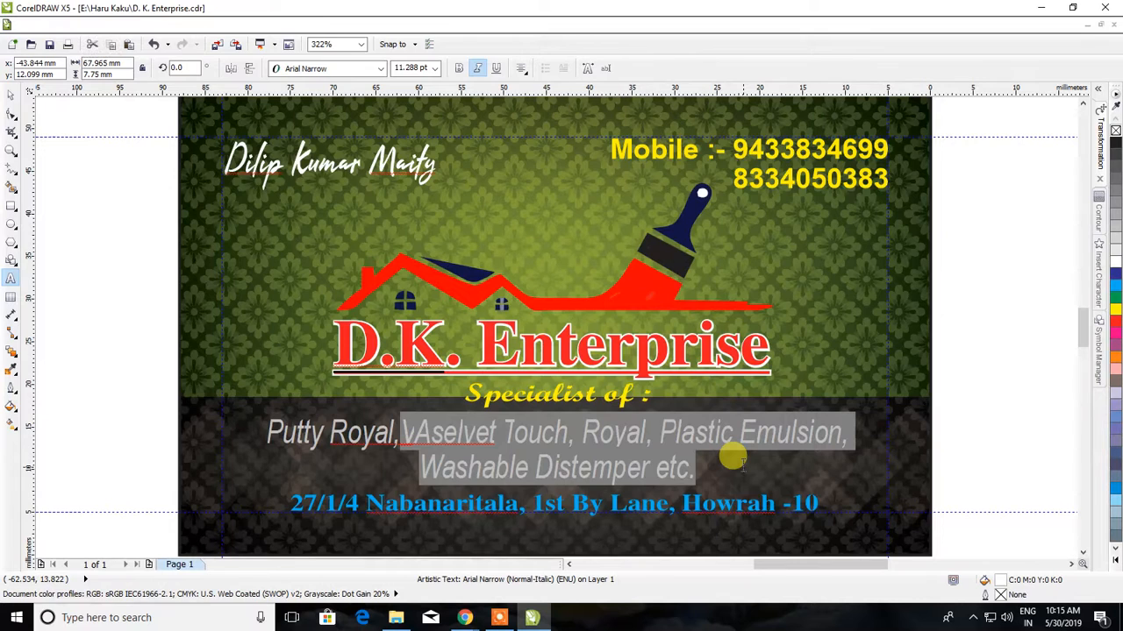
{"action": "type", "text": "As"}
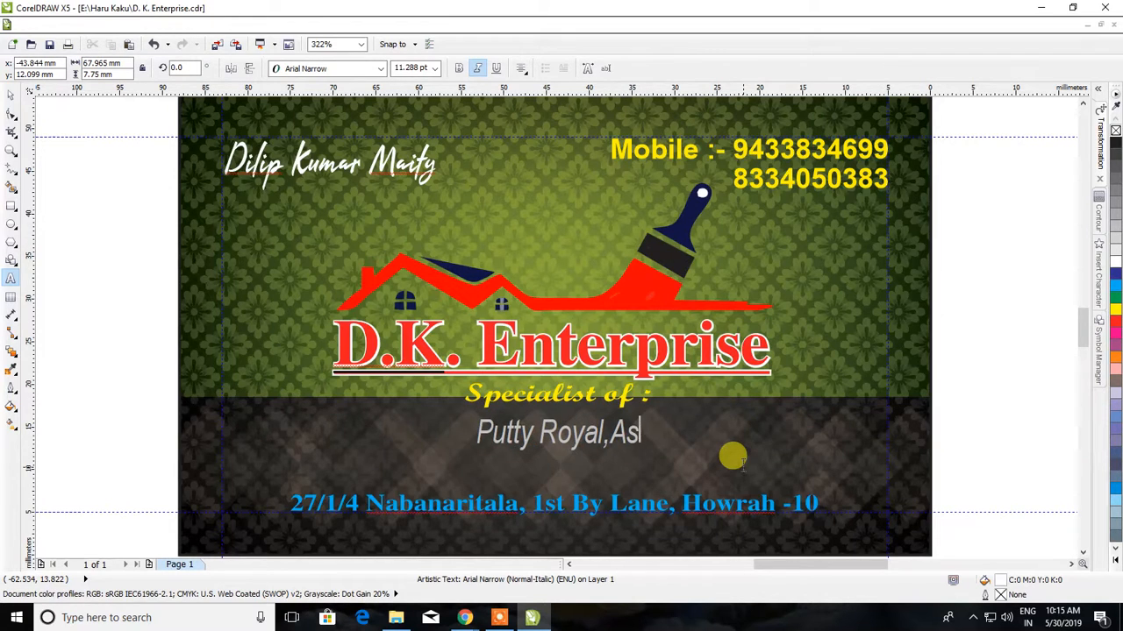
{"action": "type", "text": "plira"}
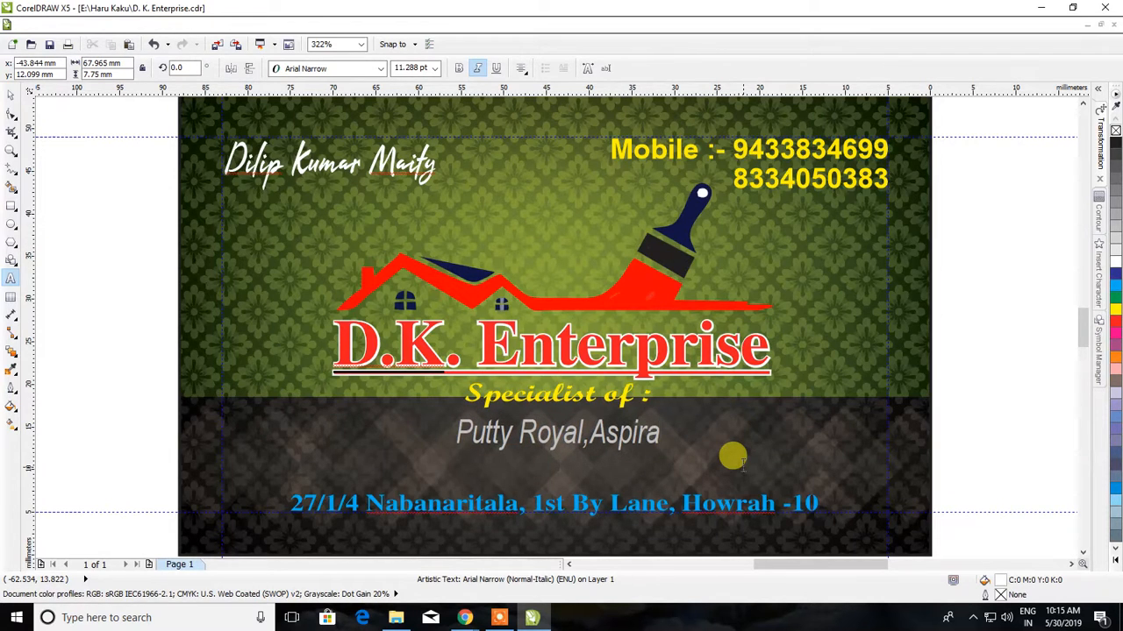
{"action": "type", "text": ", F"}
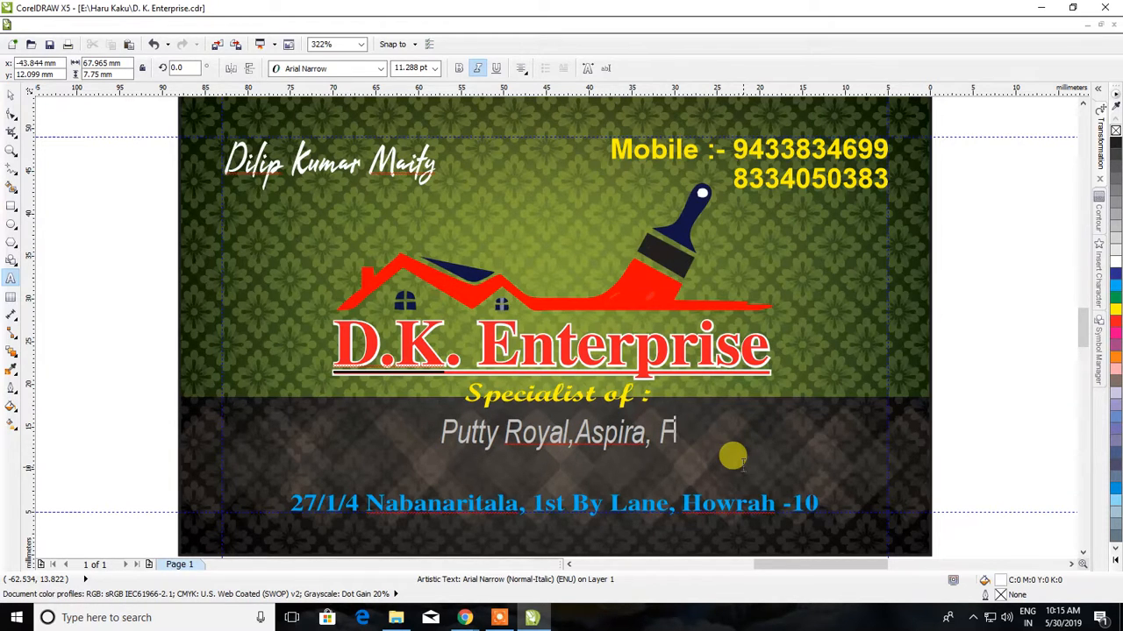
{"action": "type", "text": "a"}
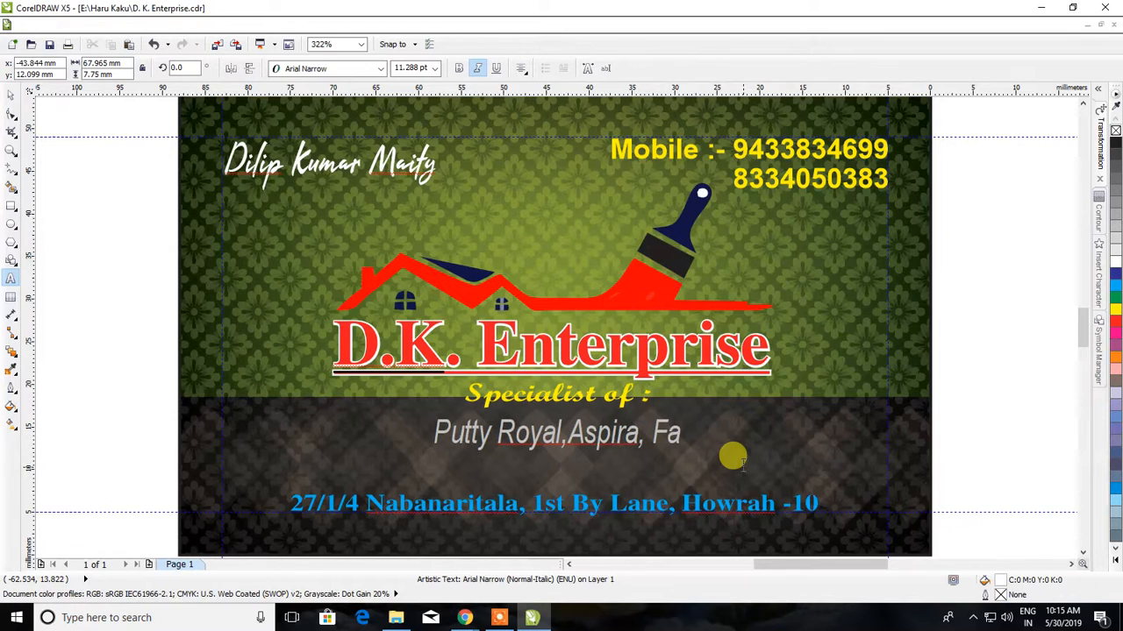
{"action": "type", "text": "ll "}
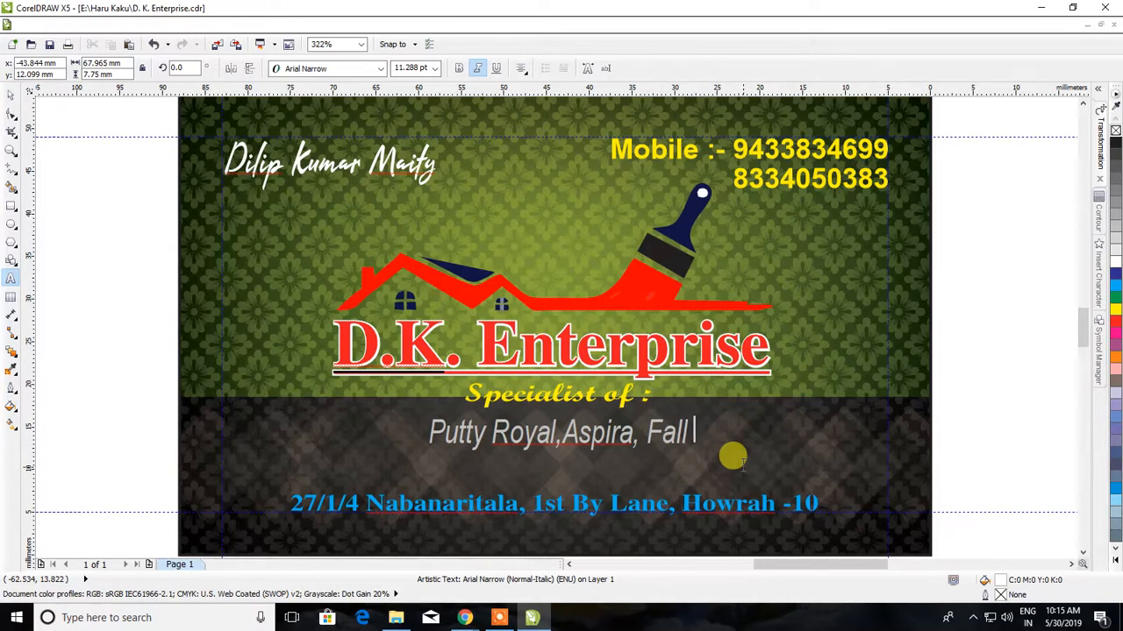
{"action": "type", "text": "Selig"}
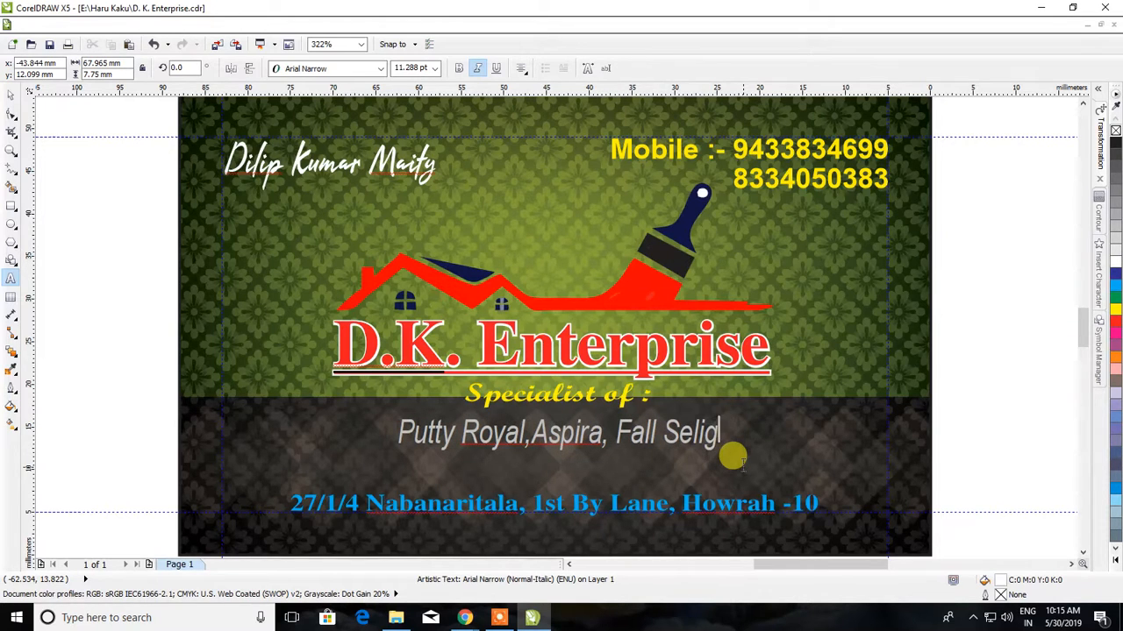
Extend the services text after "Fall Selig" with ", Electric, Marbel etc."
{"action": "type", "text": ", Ele"}
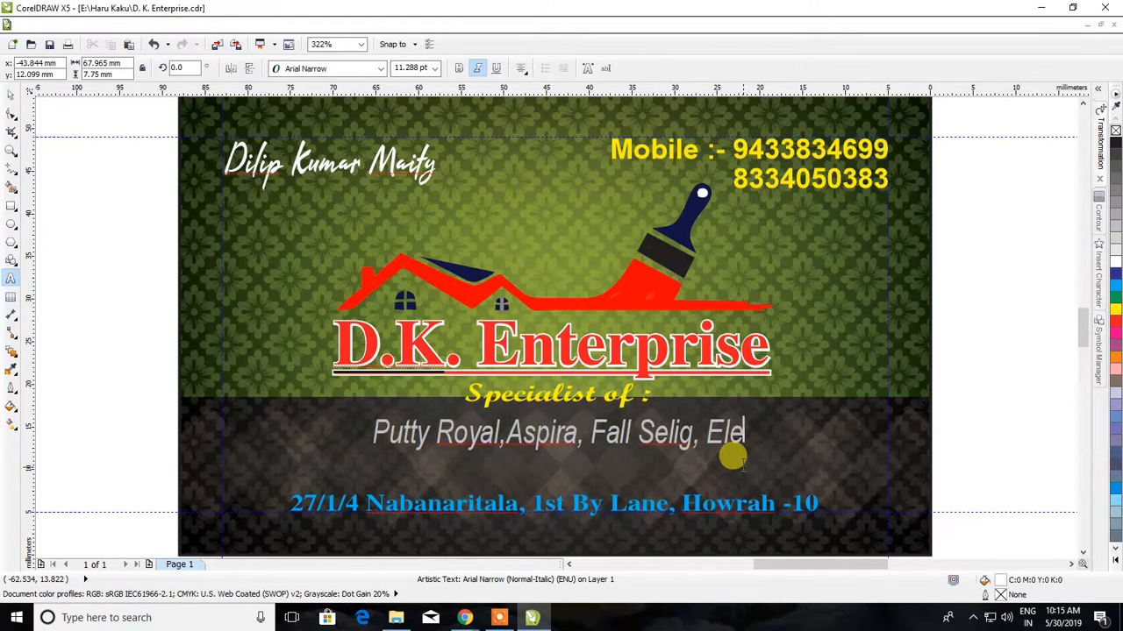
{"action": "type", "text": "ctric"}
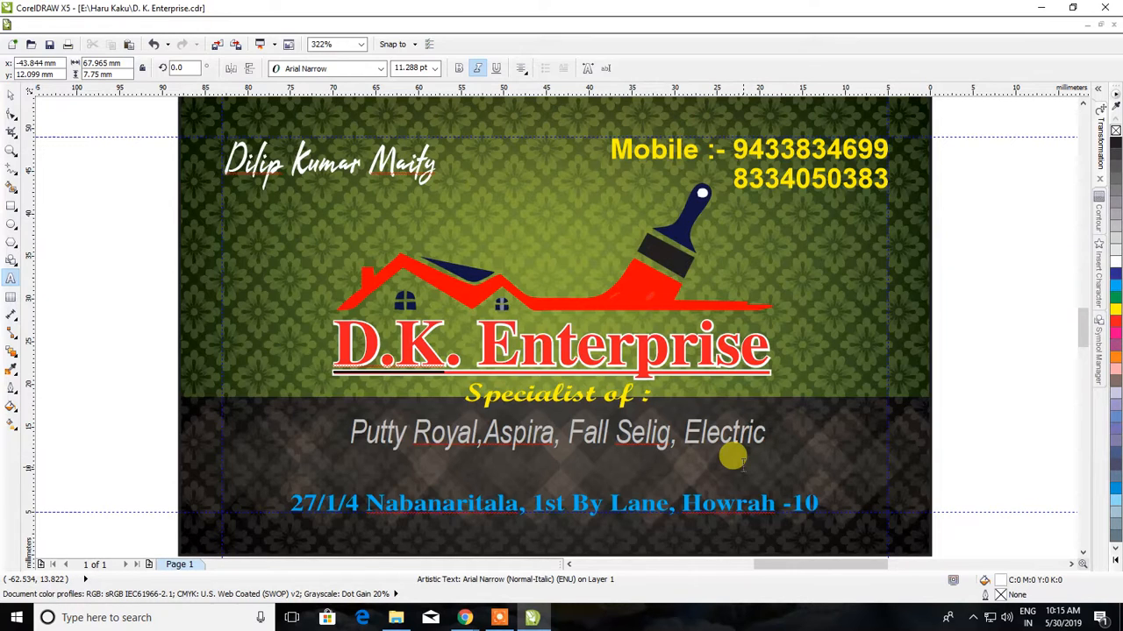
{"action": "type", "text": ", M"}
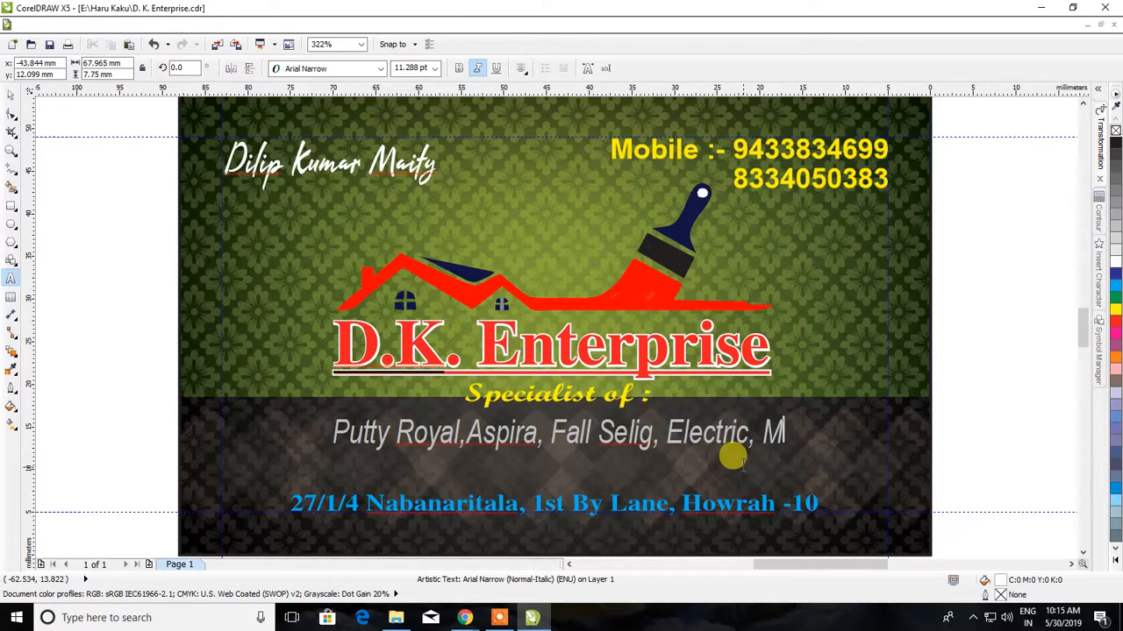
{"action": "type", "text": "arbel,"}
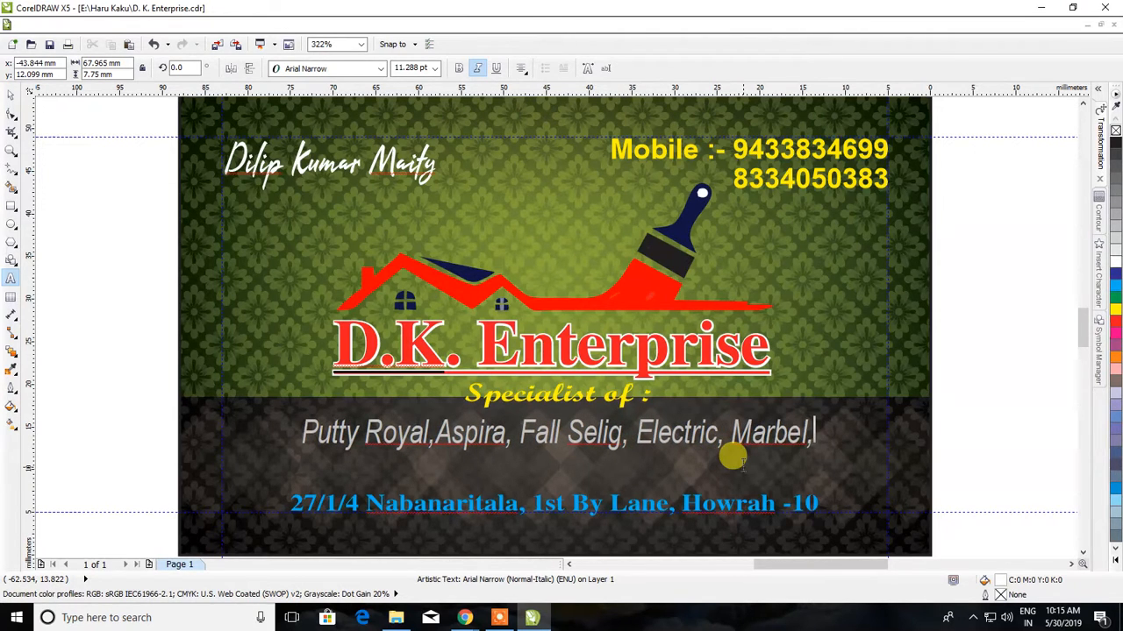
{"action": "key", "text": "BackSpace"}
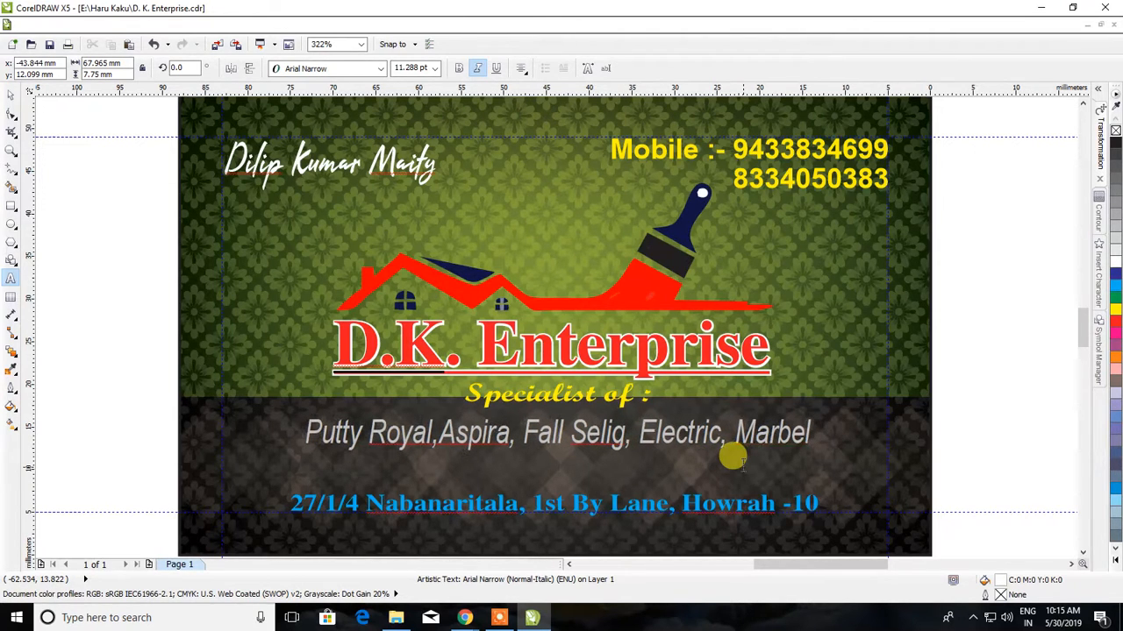
{"action": "type", "text": "etc"}
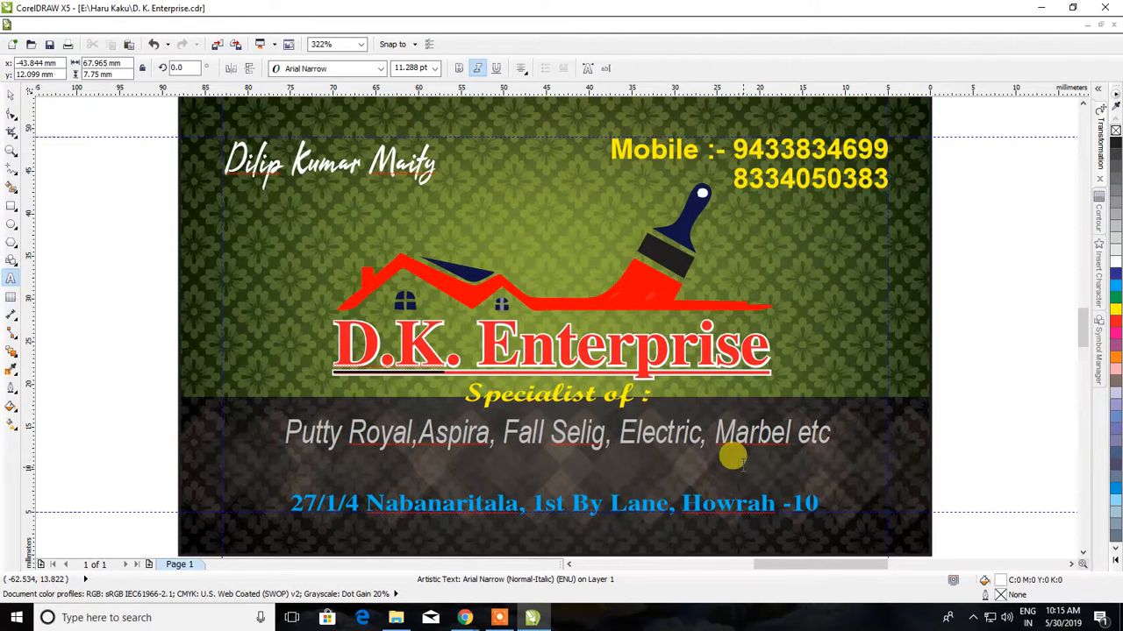
{"action": "type", "text": "."}
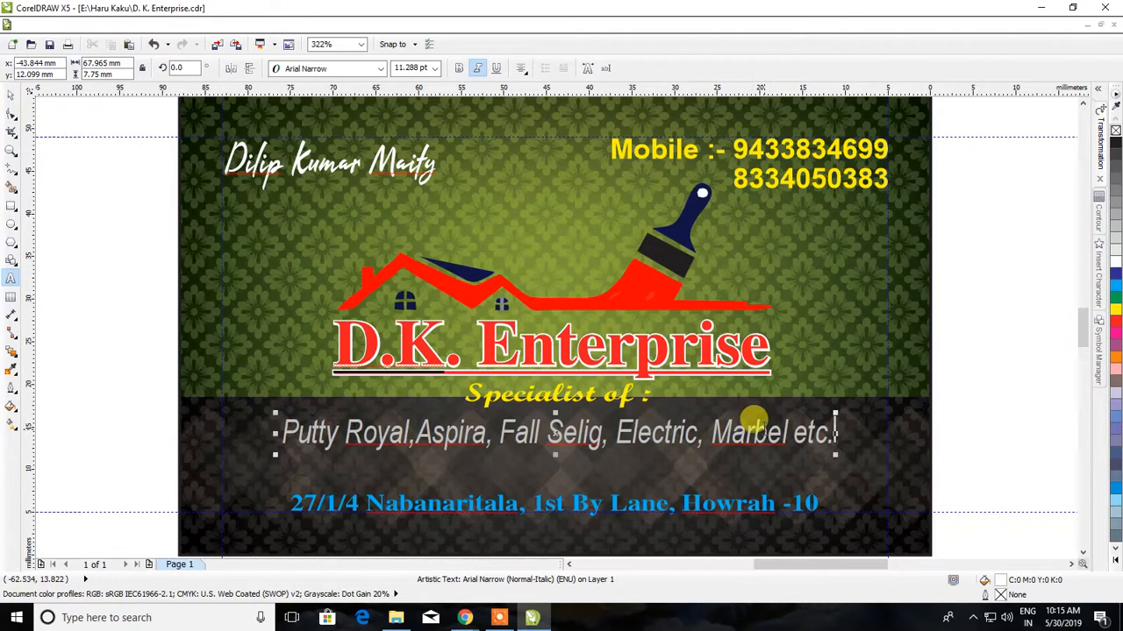
Spell-check "Marbel" in the services text and replace it with the suggested spelling "Marble"
{"action": "left_click", "coordinate": [789, 432]}
{"action": "double_click", "coordinate": [776, 431]}
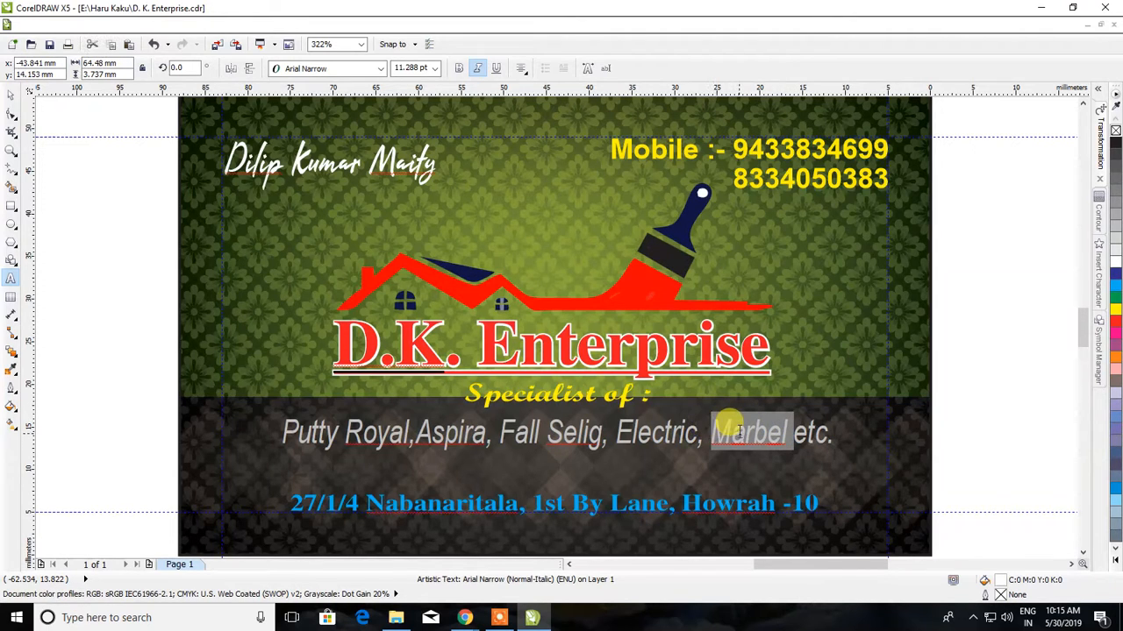
{"action": "right_click", "coordinate": [739, 436]}
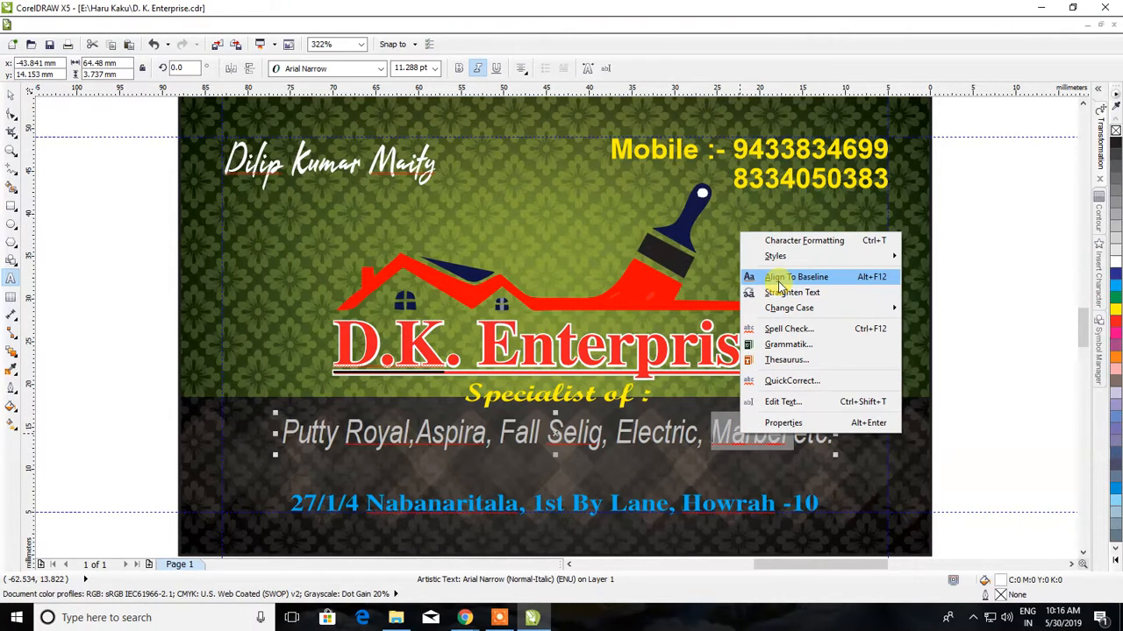
{"action": "left_click", "coordinate": [789, 328]}
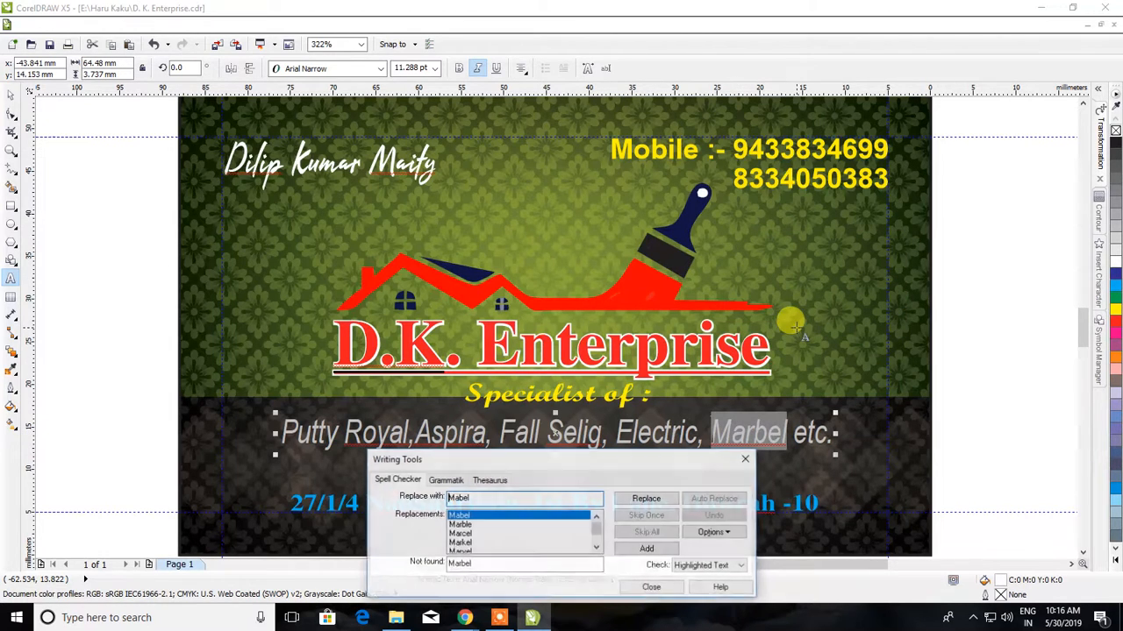
{"action": "double_click", "coordinate": [471, 524]}
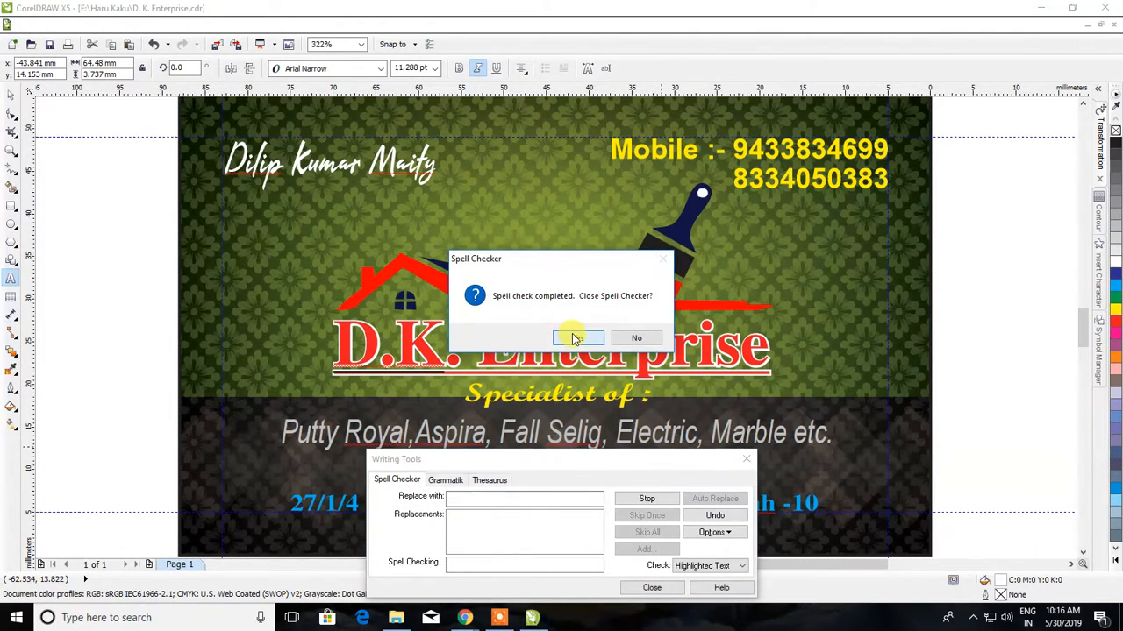
{"action": "left_click", "coordinate": [572, 334]}
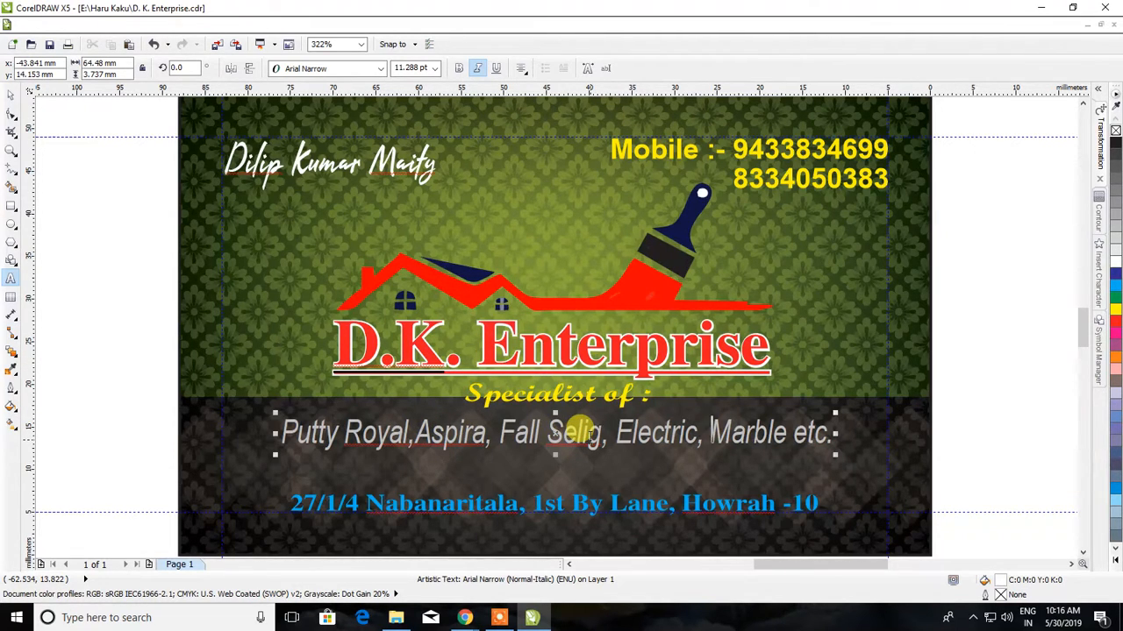
Change "Selig" to "Seling" in the services text and insert a space before "Aspira"
{"action": "left_click", "coordinate": [591, 436]}
{"action": "type", "text": "n"}
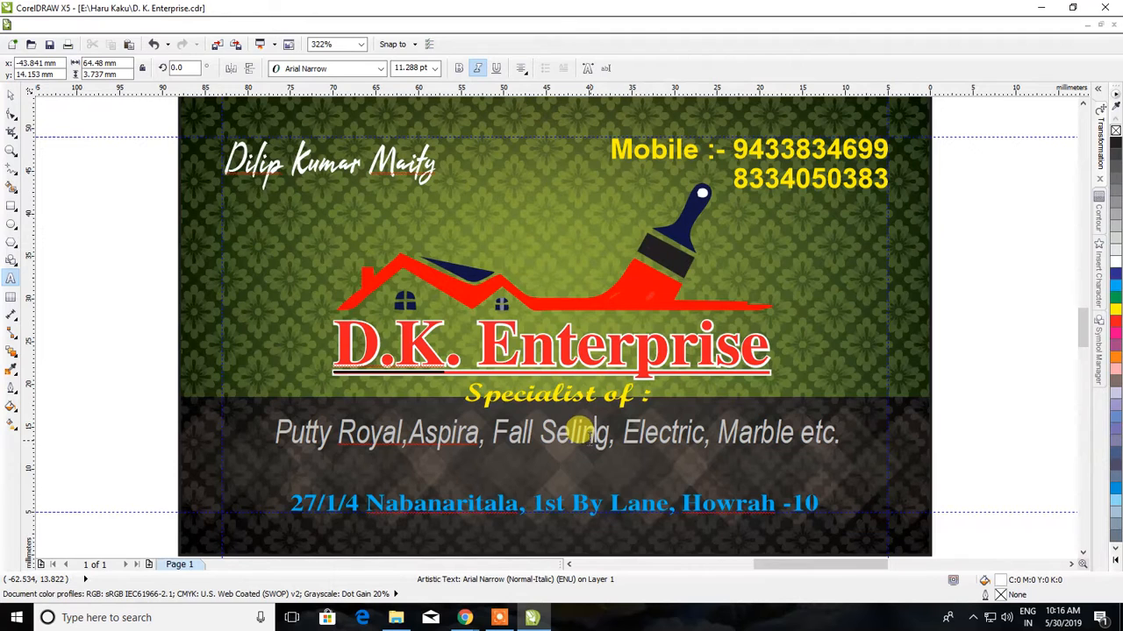
{"action": "left_click", "coordinate": [408, 432]}
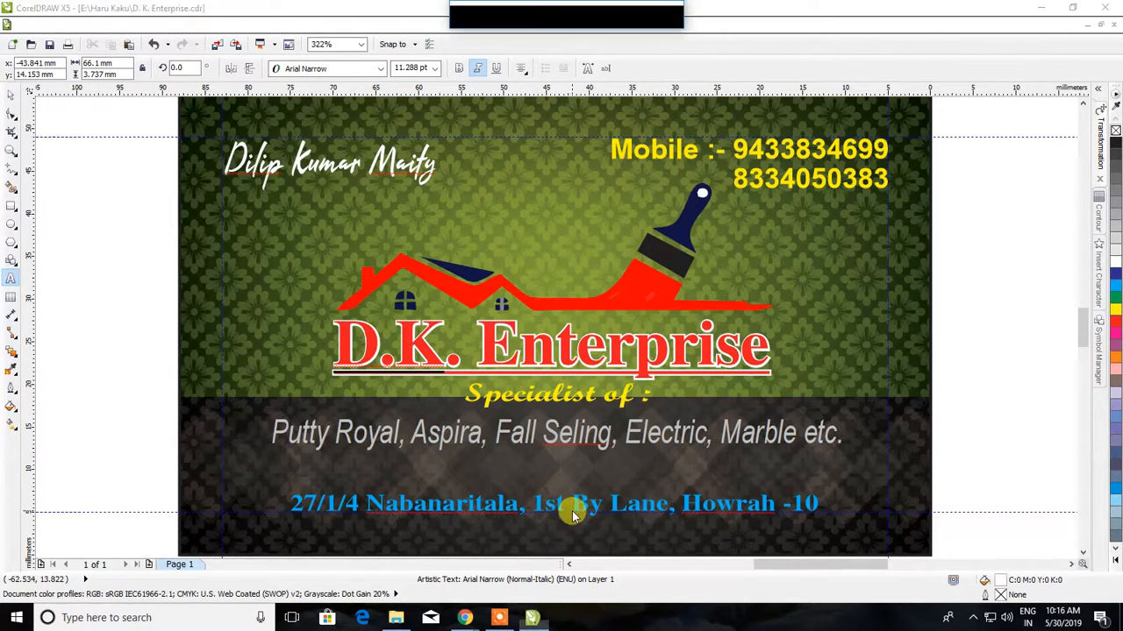
{"action": "mouse_move", "coordinate": [467, 618]}
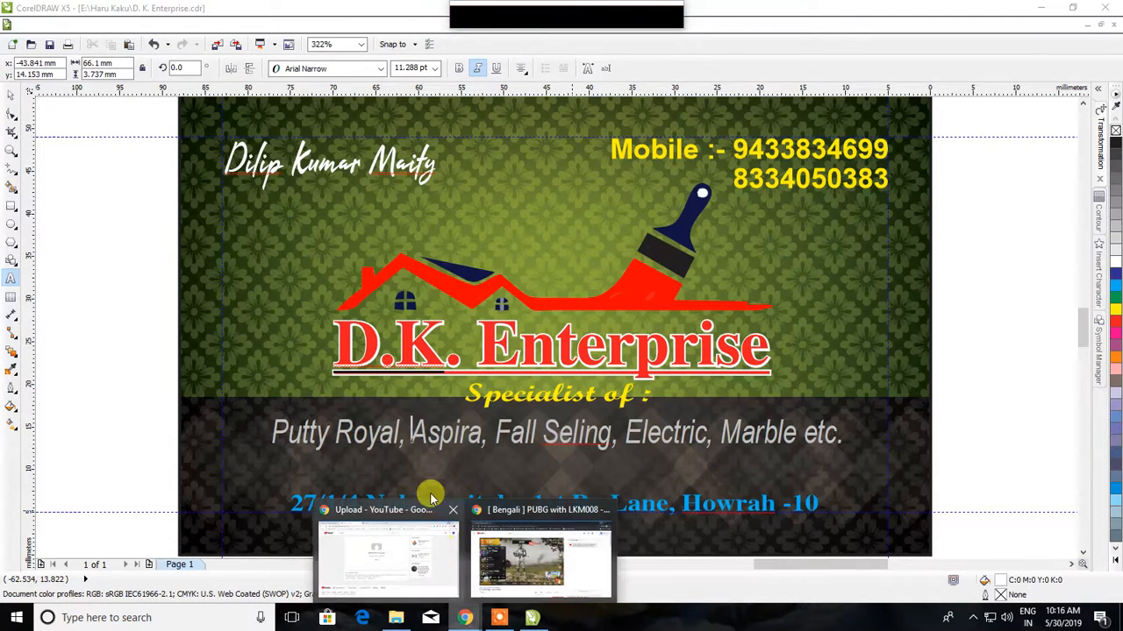
{"action": "left_click", "coordinate": [438, 571]}
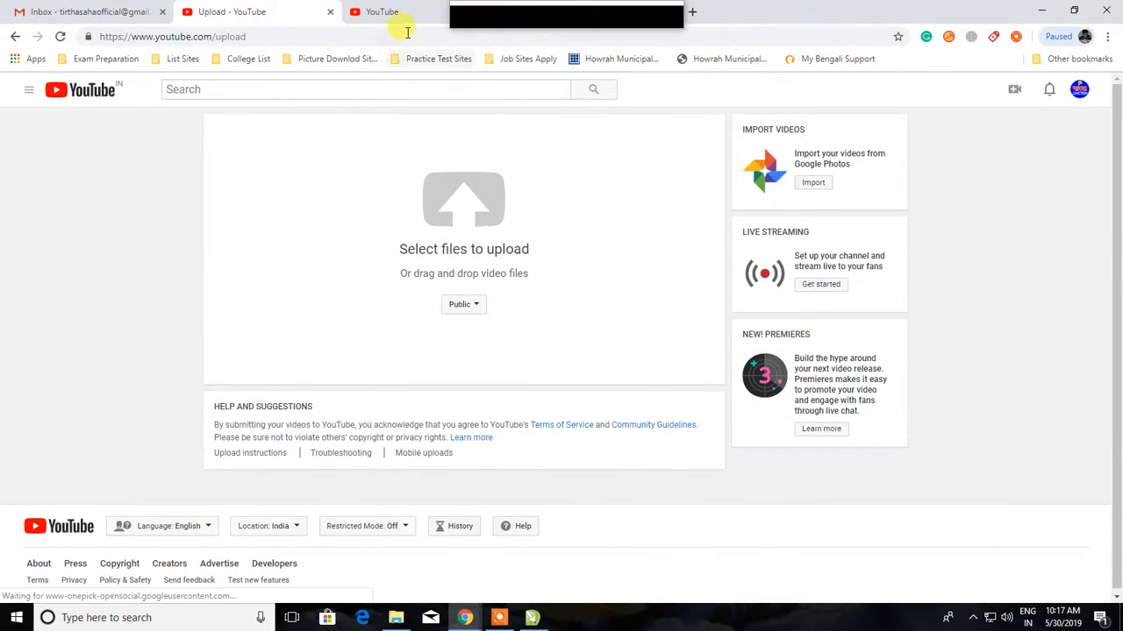
{"action": "left_click", "coordinate": [498, 617]}
{"action": "left_click", "coordinate": [666, 596]}
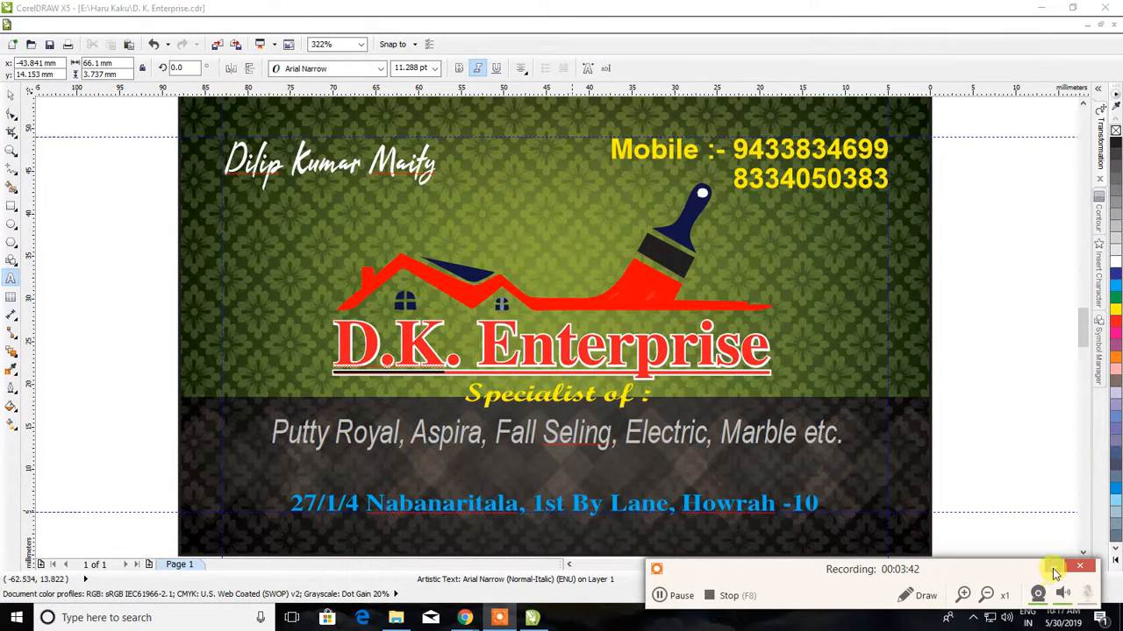
{"action": "left_click", "coordinate": [1055, 573]}
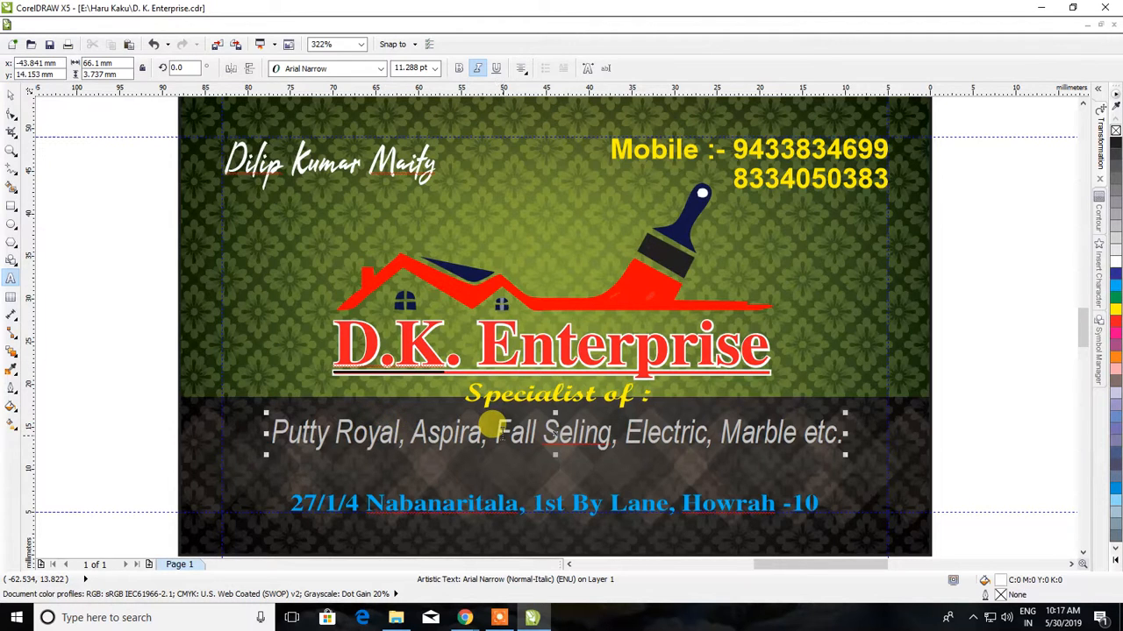
Replace "Fall Seling" with "False Ceiling" in the services text, capitalising both words, and finish editing the text
{"action": "left_click_drag", "start_coordinate": [495, 431], "coordinate": [614, 432]}
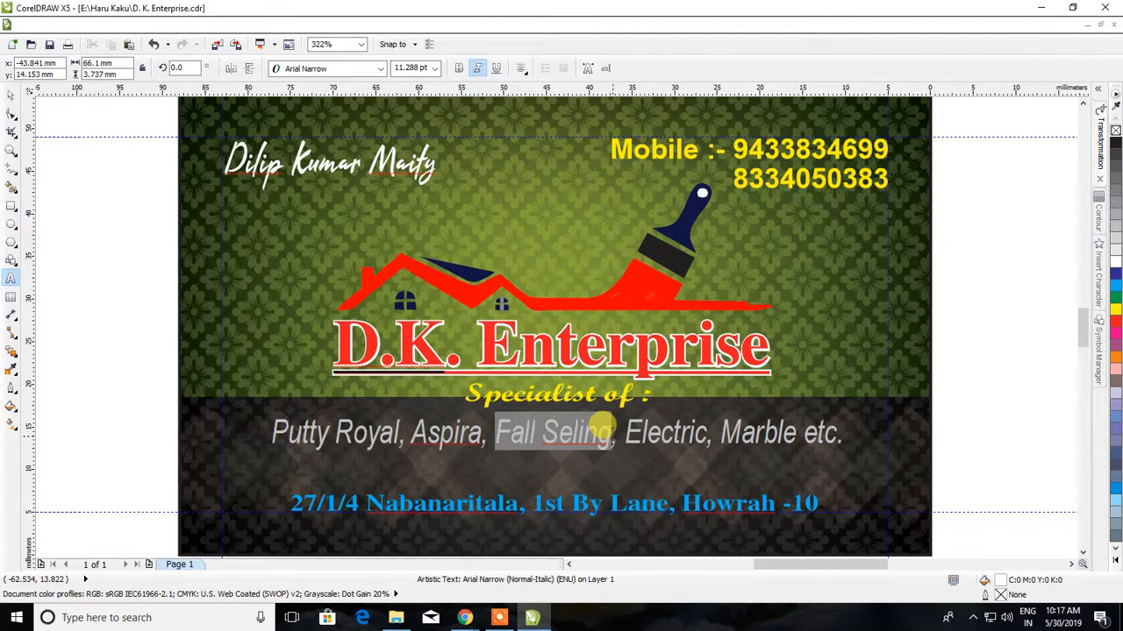
{"action": "type", "text": "false ceiling,"}
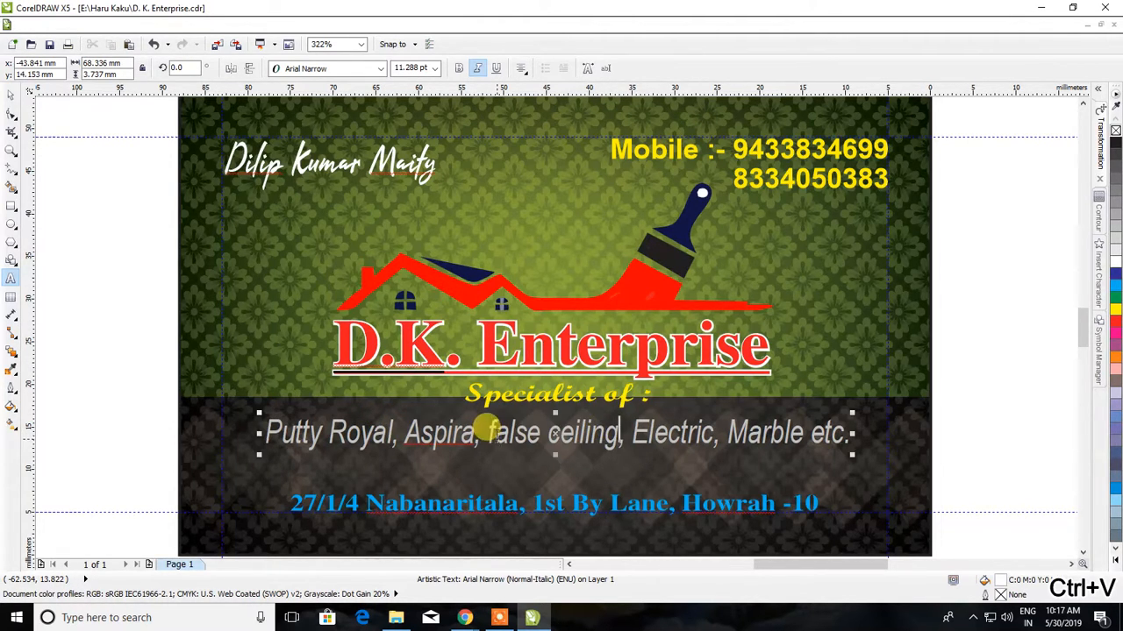
{"action": "left_click_drag", "start_coordinate": [497, 433], "coordinate": [491, 432]}
{"action": "type", "text": "F"}
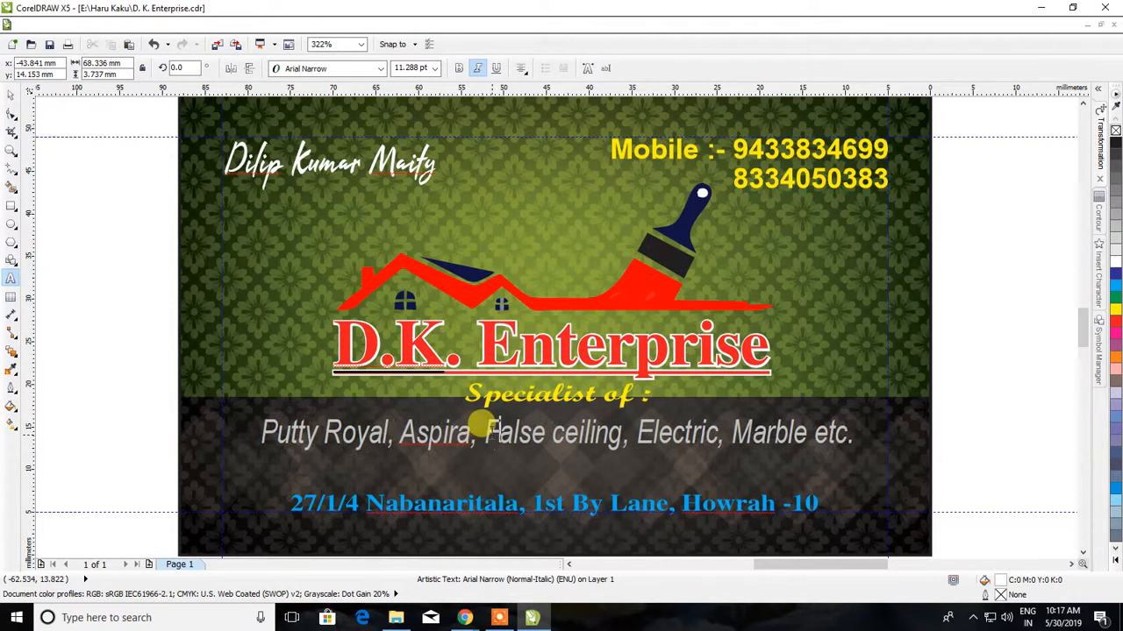
{"action": "key", "text": "Escape"}
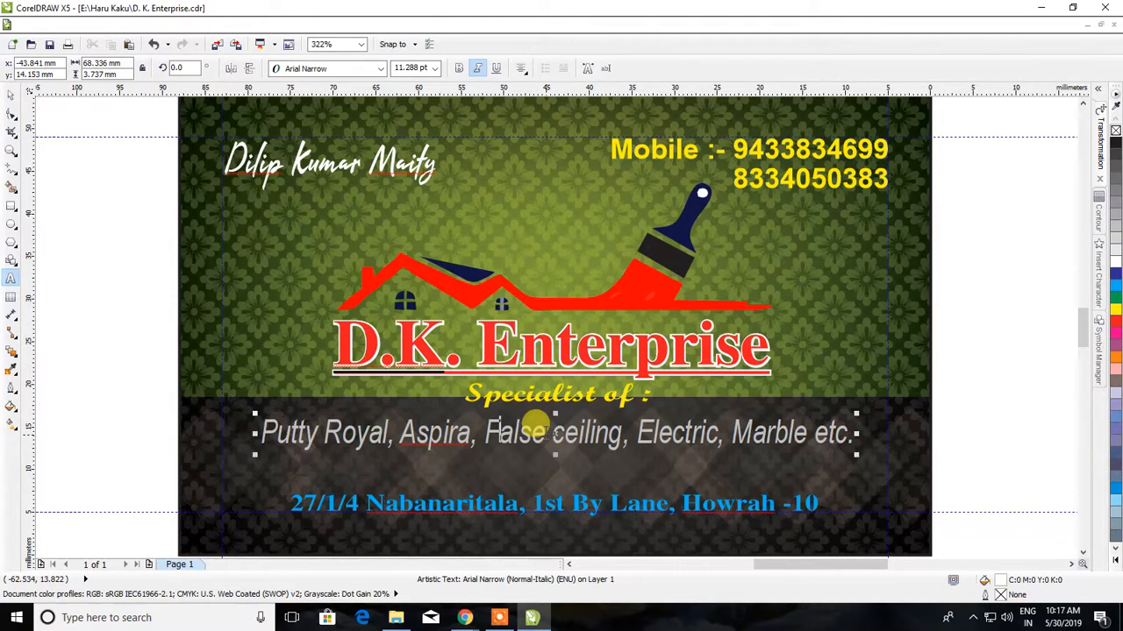
{"action": "left_click", "coordinate": [563, 433]}
{"action": "key", "text": "BackSpace"}
{"action": "type", "text": "C"}
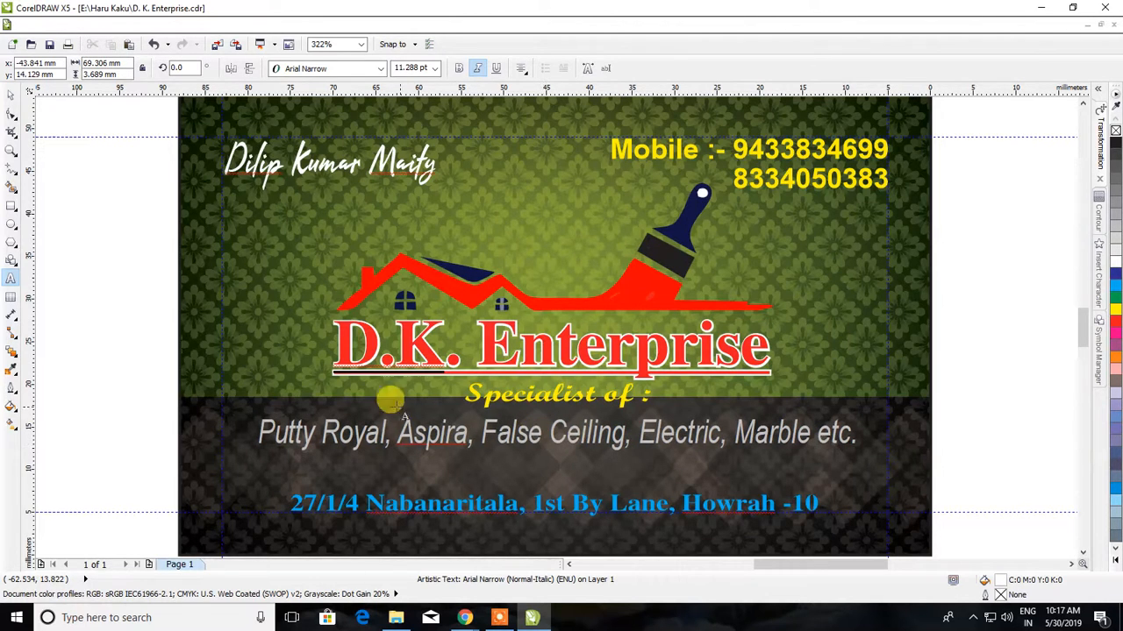
{"action": "left_click", "coordinate": [11, 94]}
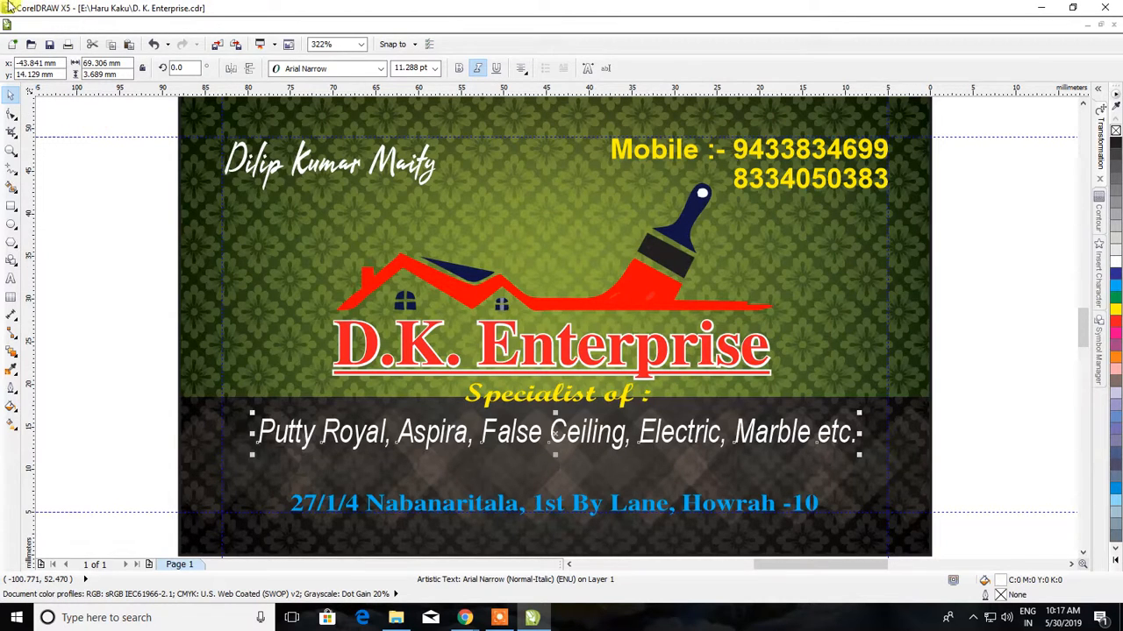
{"action": "left_click", "coordinate": [114, 207]}
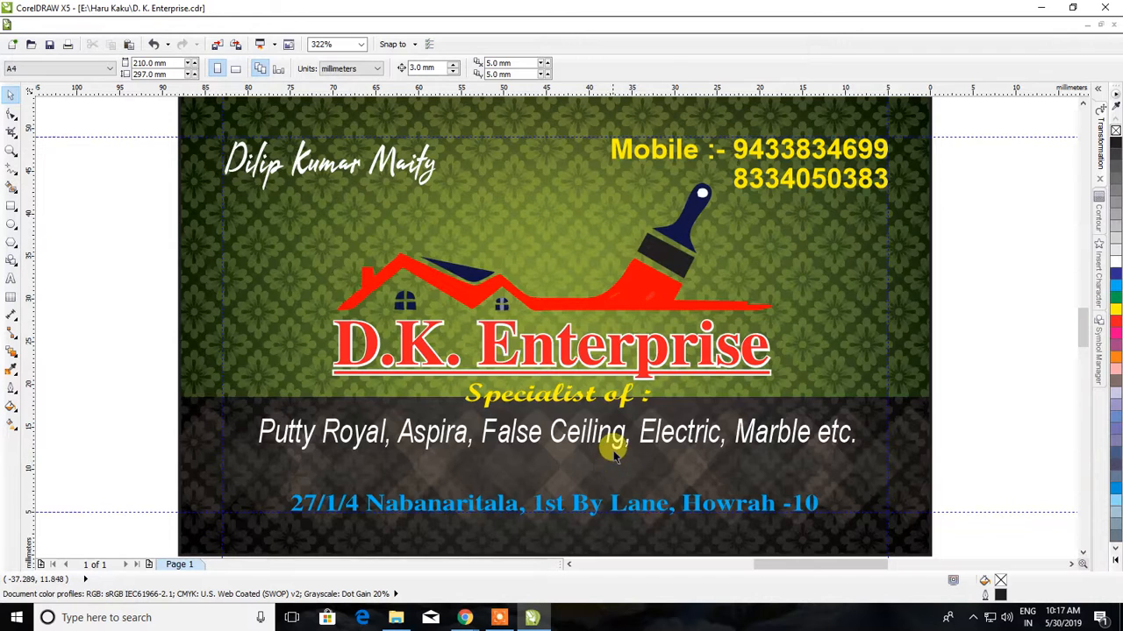
Move the "Specialist of :" heading and the services line together down about 4.5 mm, onto the card's dark band
{"action": "left_click", "coordinate": [590, 428]}
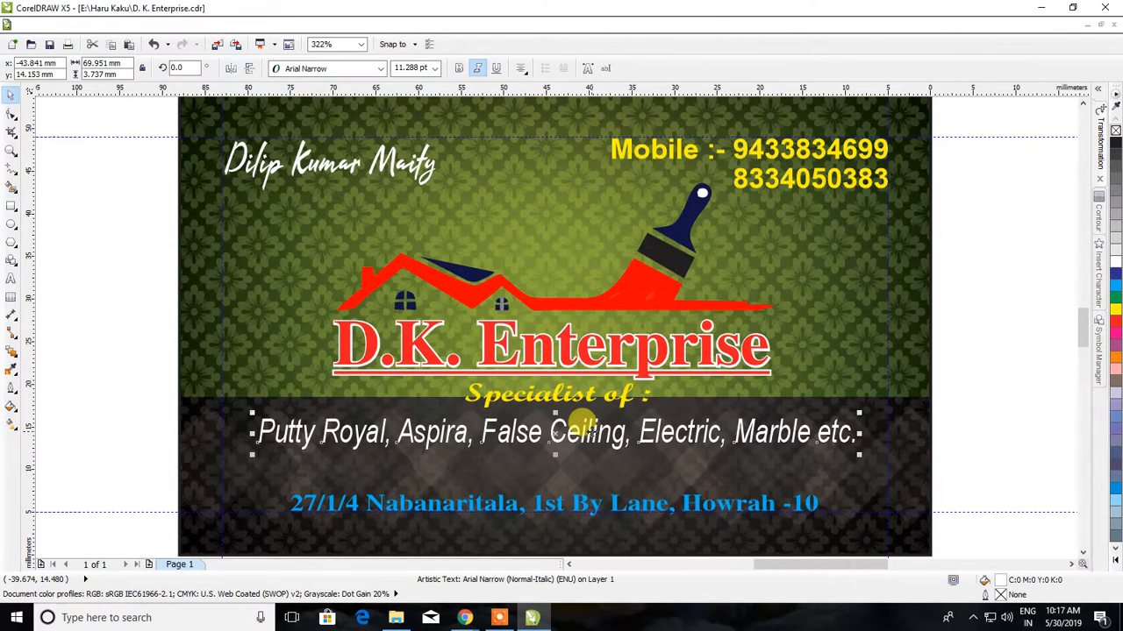
{"action": "left_click", "coordinate": [586, 396], "text": "shift"}
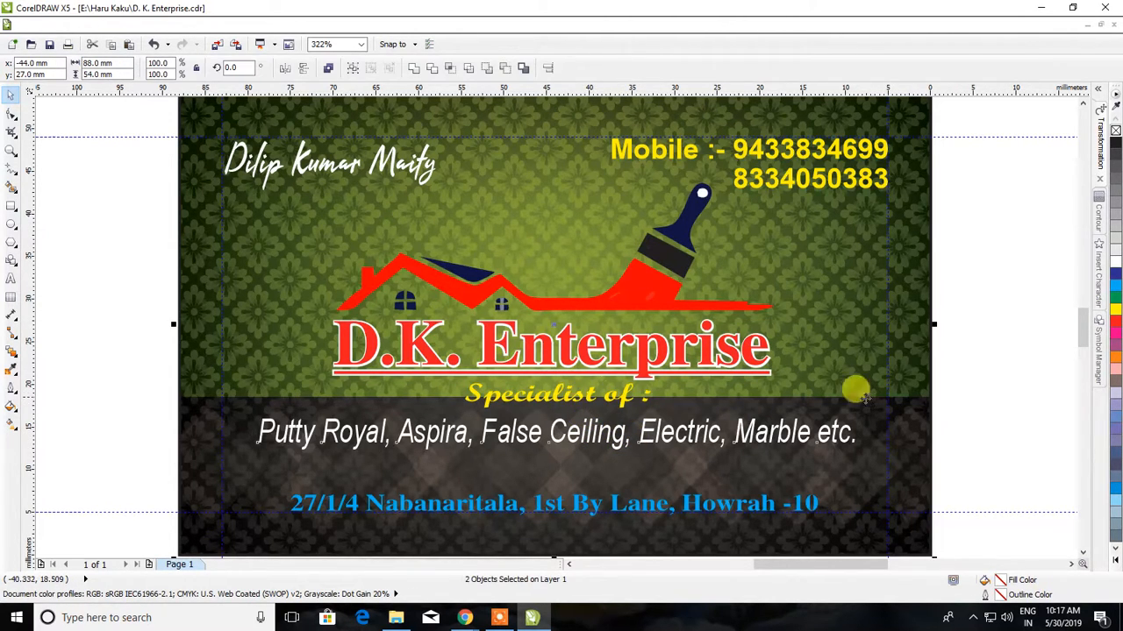
{"action": "left_click_drag", "start_coordinate": [991, 375], "coordinate": [131, 455]}
{"action": "key", "text": "ctrl+Down"}
{"action": "key", "text": "ctrl+Down"}
{"action": "key", "text": "ctrl+Down"}
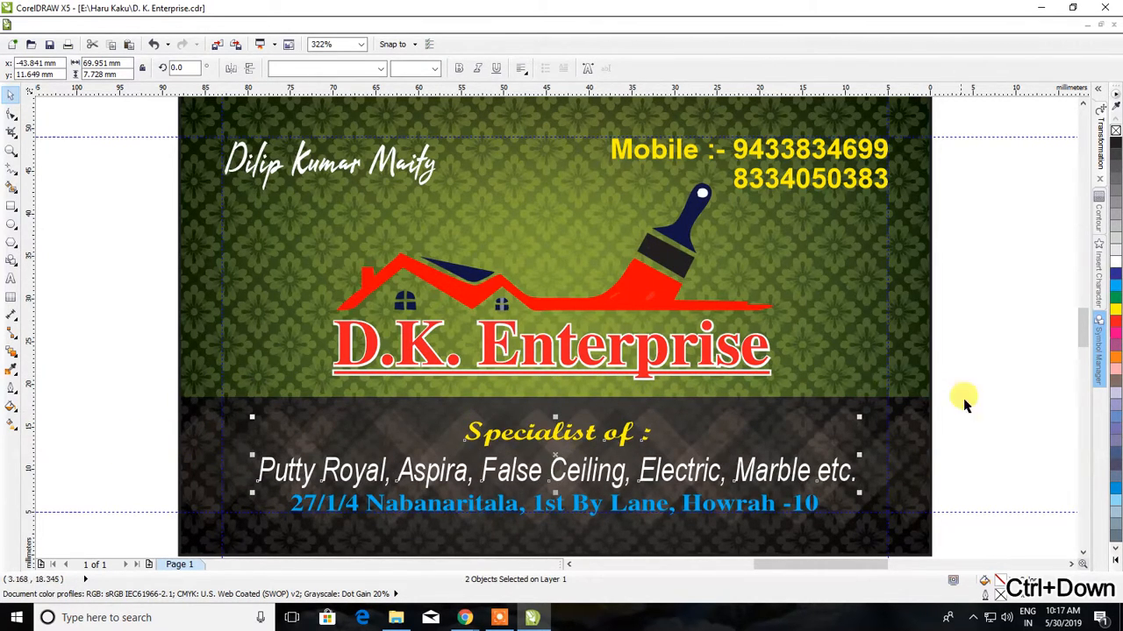
{"action": "left_click", "coordinate": [1000, 403]}
Move the "Specialist of :" heading and the services line together up 1.5 mm, away from the address line, and save the card
{"action": "scroll", "coordinate": [569, 430], "scroll_direction": "up", "scroll_amount": 2}
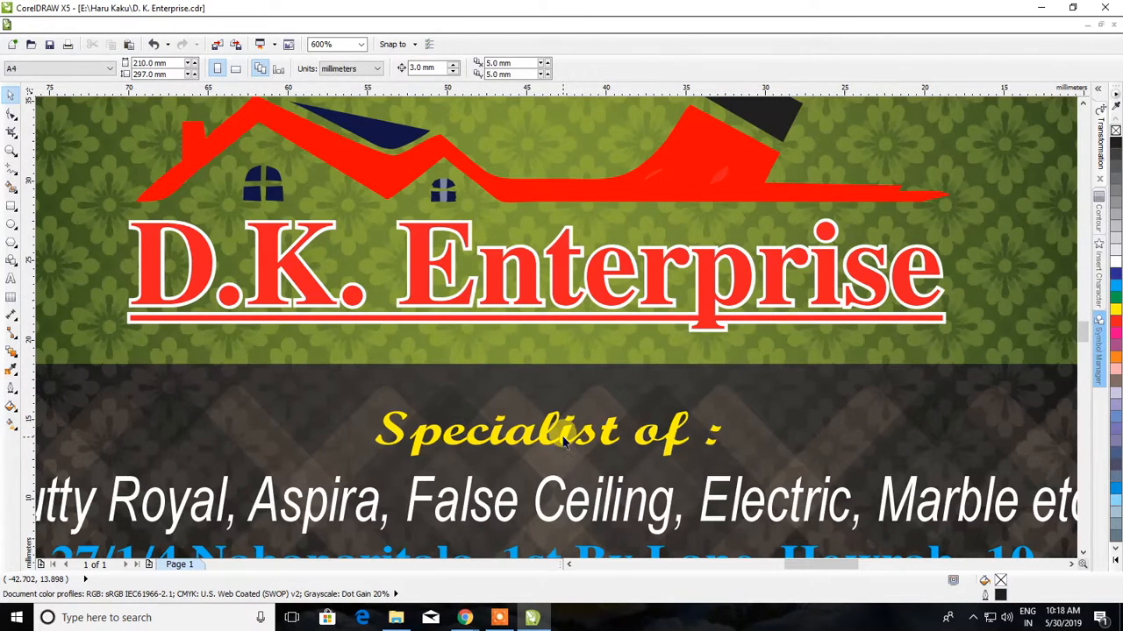
{"action": "left_click", "coordinate": [562, 443]}
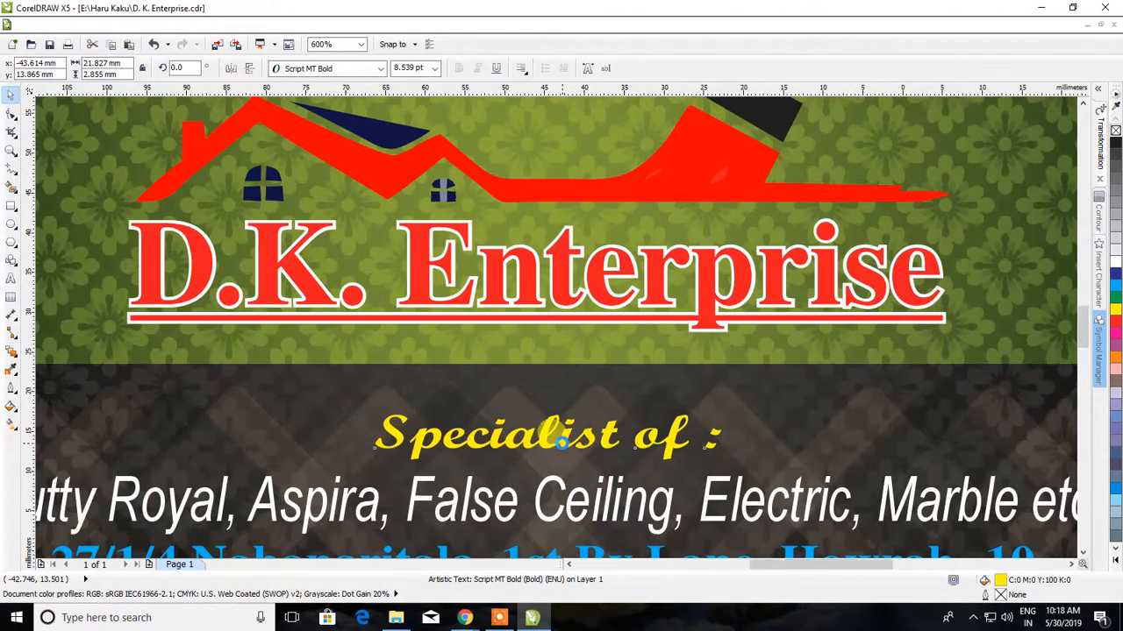
{"action": "scroll", "coordinate": [562, 443], "scroll_direction": "down", "scroll_amount": 2}
{"action": "left_click", "coordinate": [564, 473]}
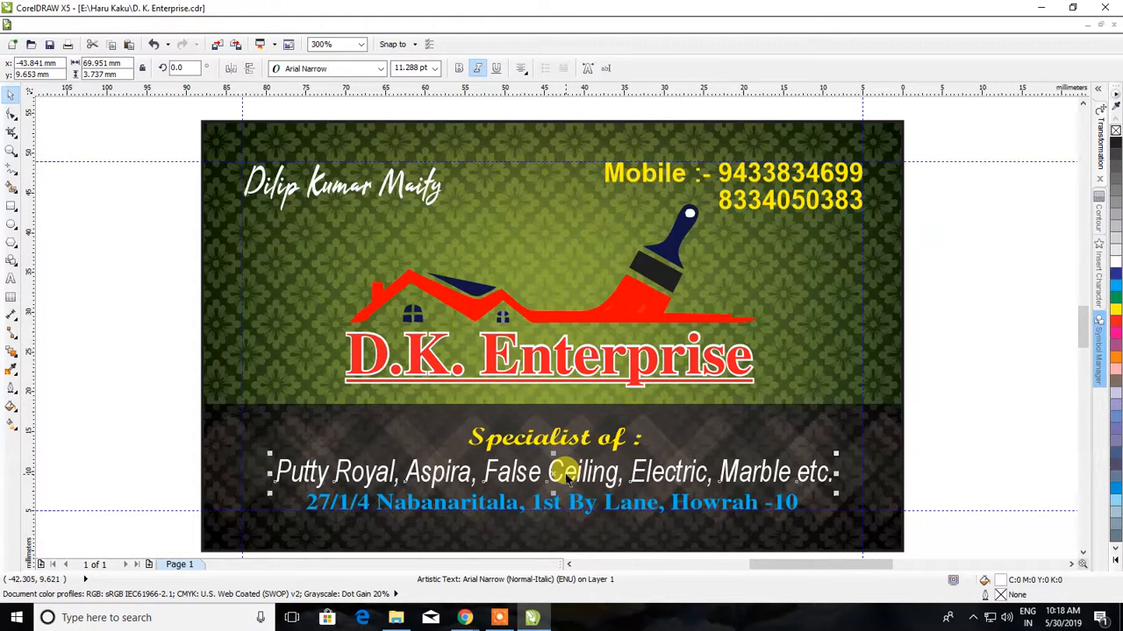
{"action": "key", "text": "ctrl+Up"}
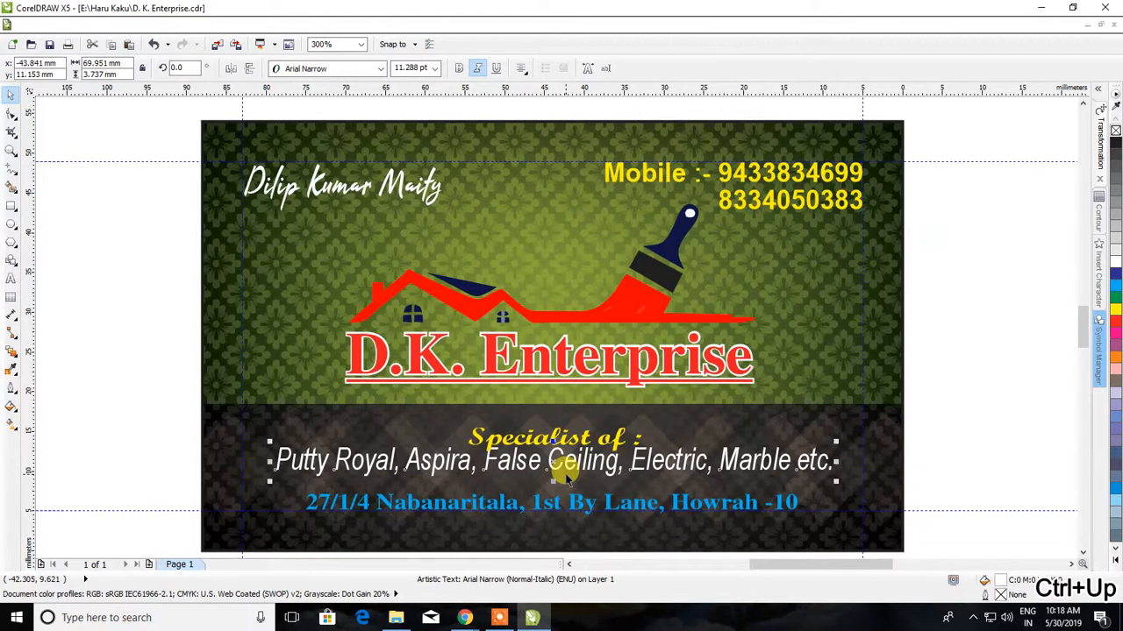
{"action": "key", "text": "ctrl+Down"}
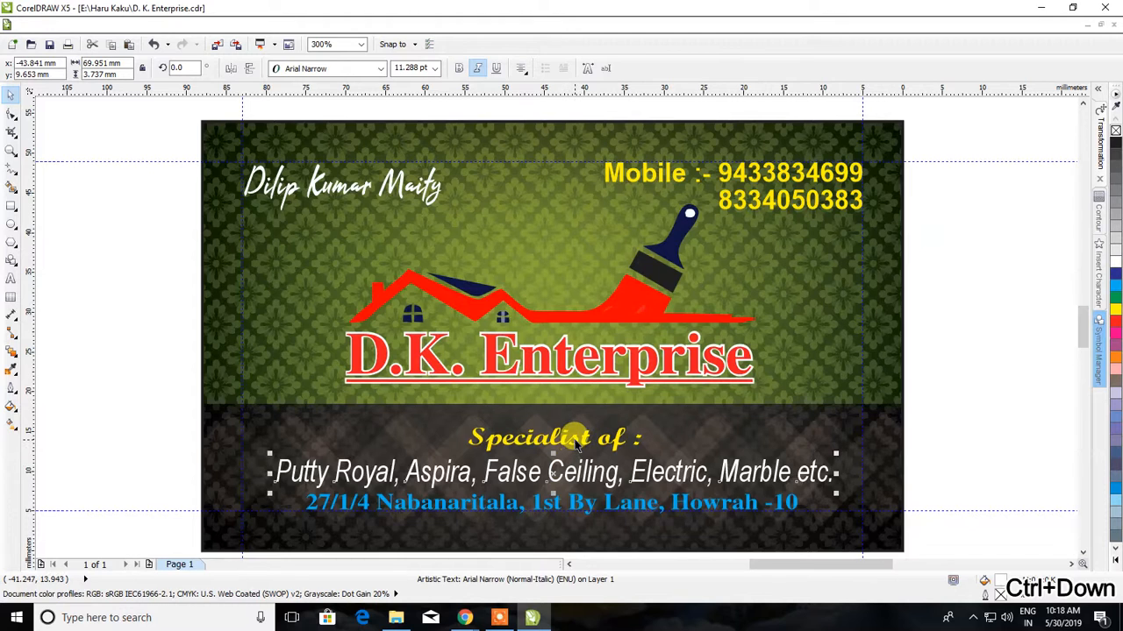
{"action": "left_click", "coordinate": [575, 441], "text": "shift"}
{"action": "key", "text": "ctrl+Up"}
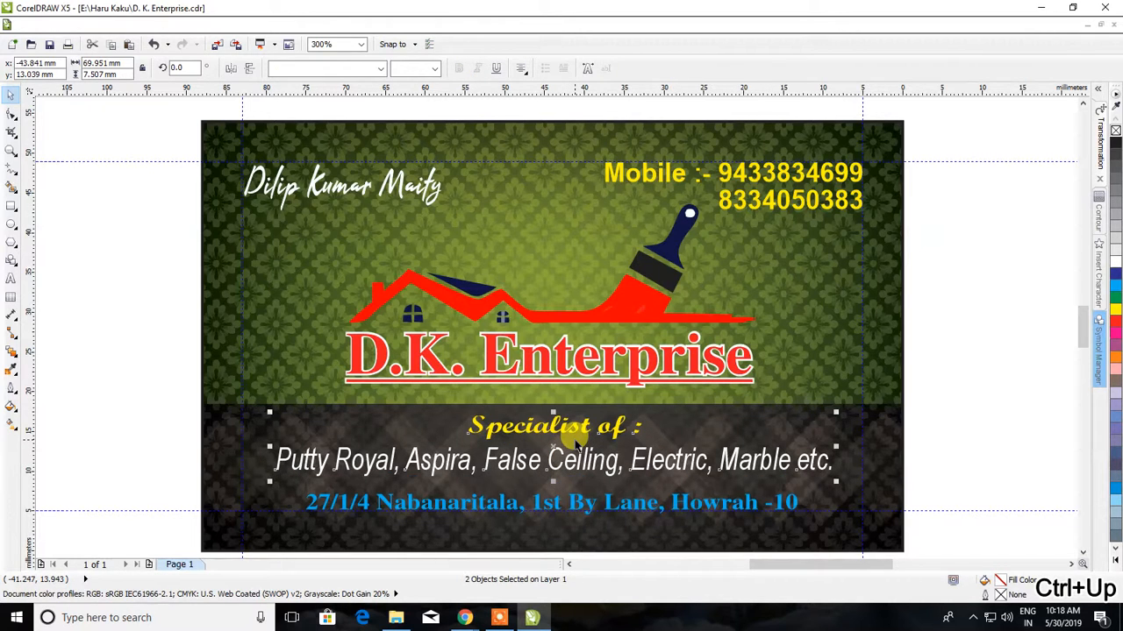
{"action": "left_click", "coordinate": [950, 360]}
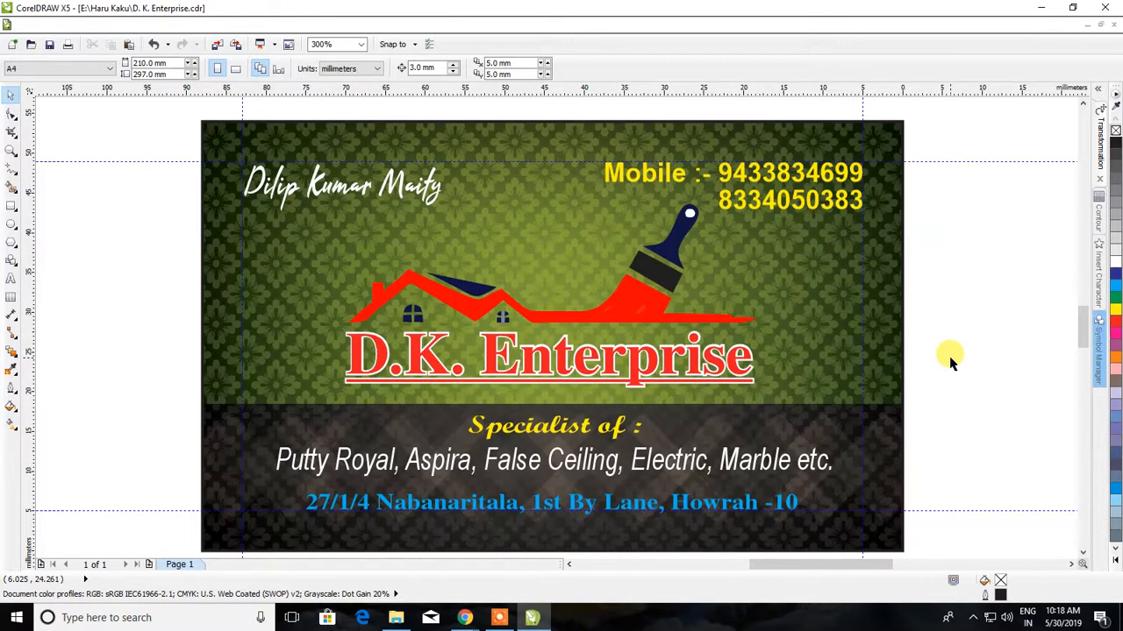
{"action": "key", "text": "ctrl+s"}
{"action": "left_click", "coordinate": [499, 617]}
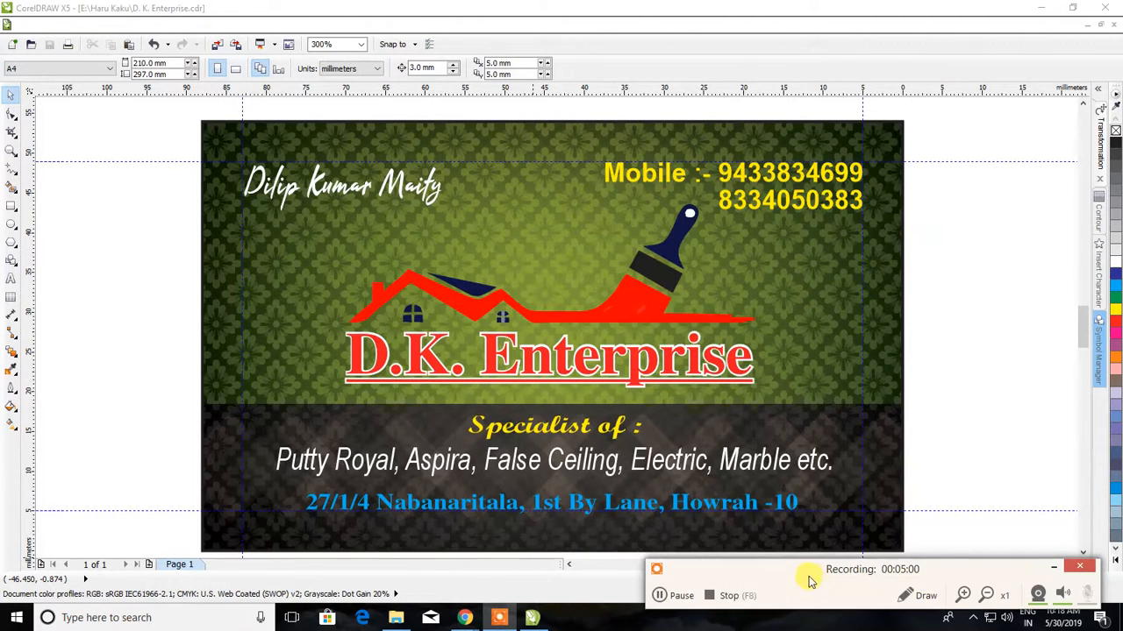
{"action": "left_click", "coordinate": [671, 602]}
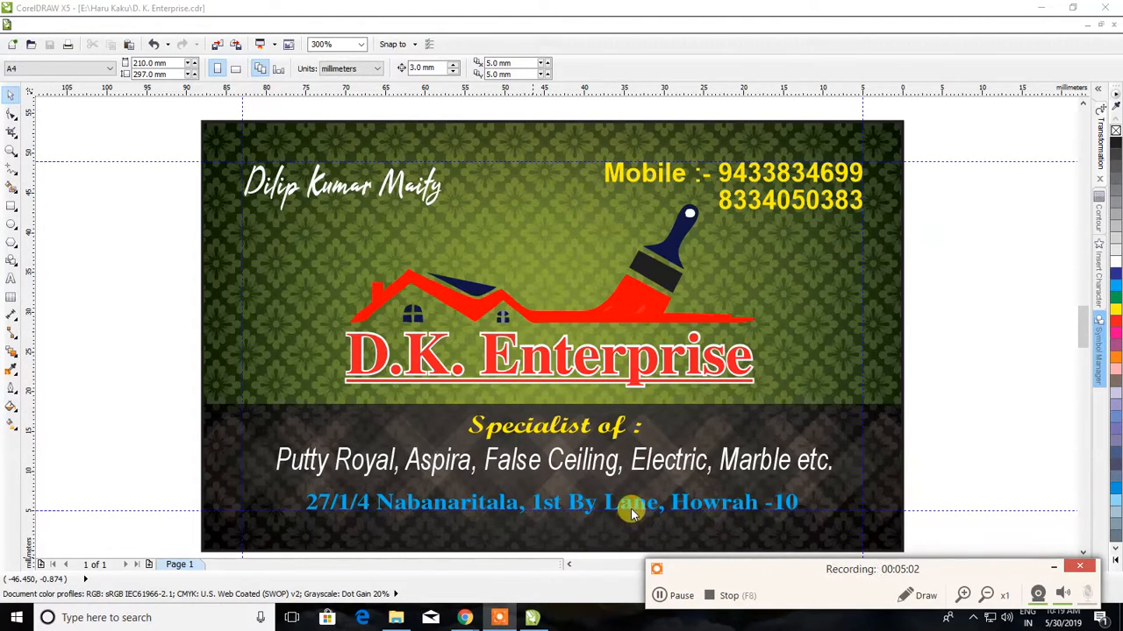
{"action": "left_click", "coordinate": [627, 503]}
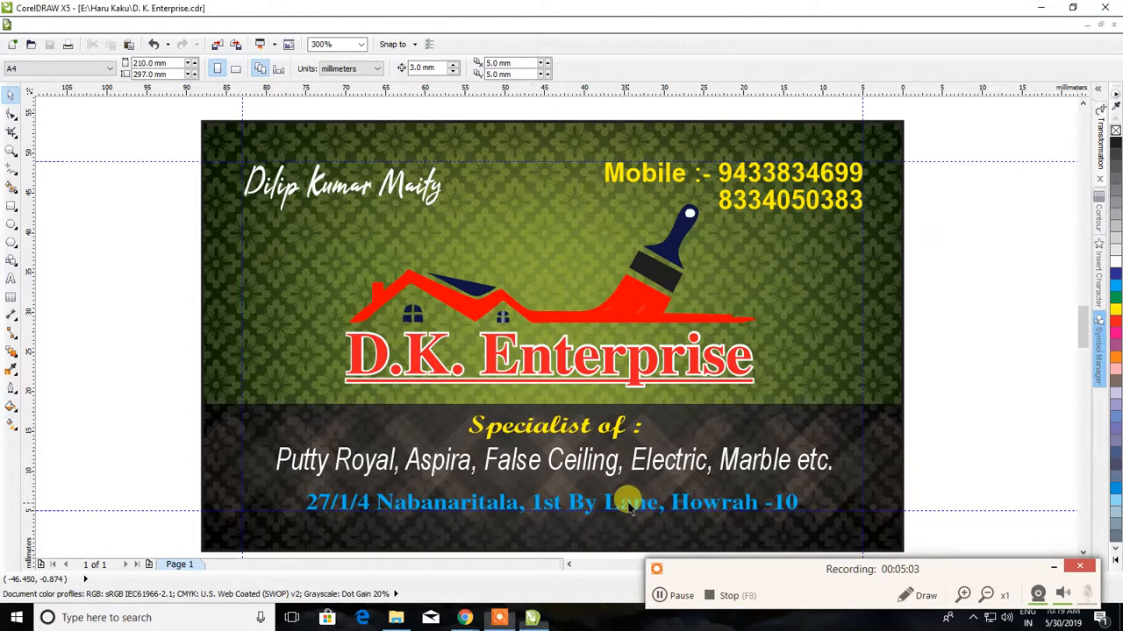
Lower the "Specialist of :" heading about 0.5 mm towards the services line and move both up near the dark band's upper edge
{"action": "left_click", "coordinate": [575, 426]}
{"action": "scroll", "coordinate": [570, 426], "scroll_direction": "up", "scroll_amount": 1}
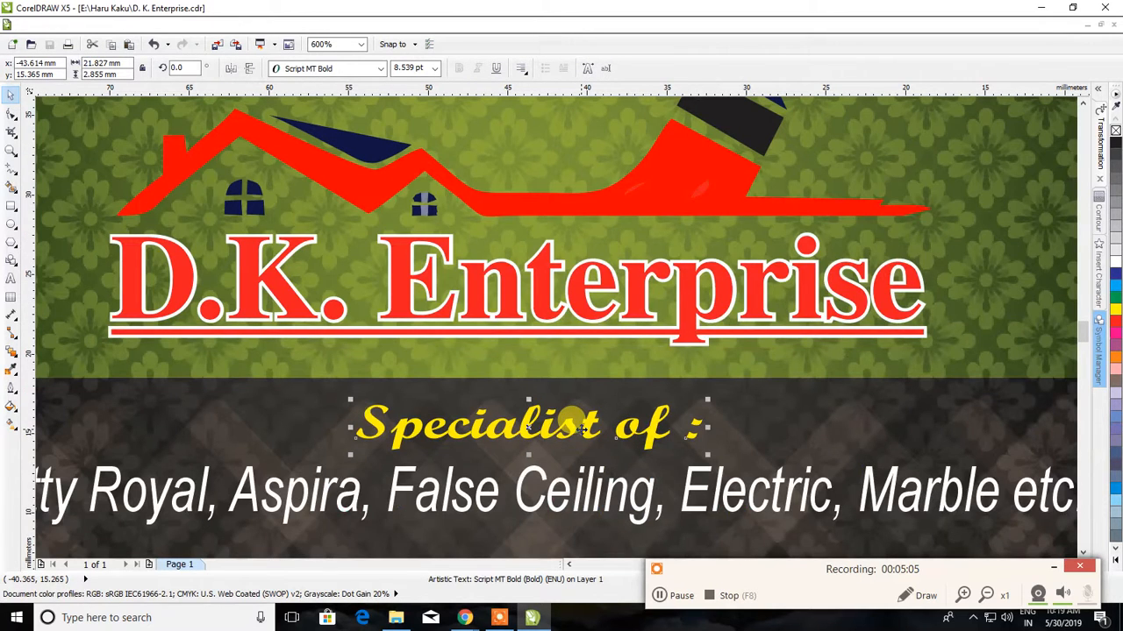
{"action": "left_click_drag", "start_coordinate": [569, 421], "coordinate": [568, 430]}
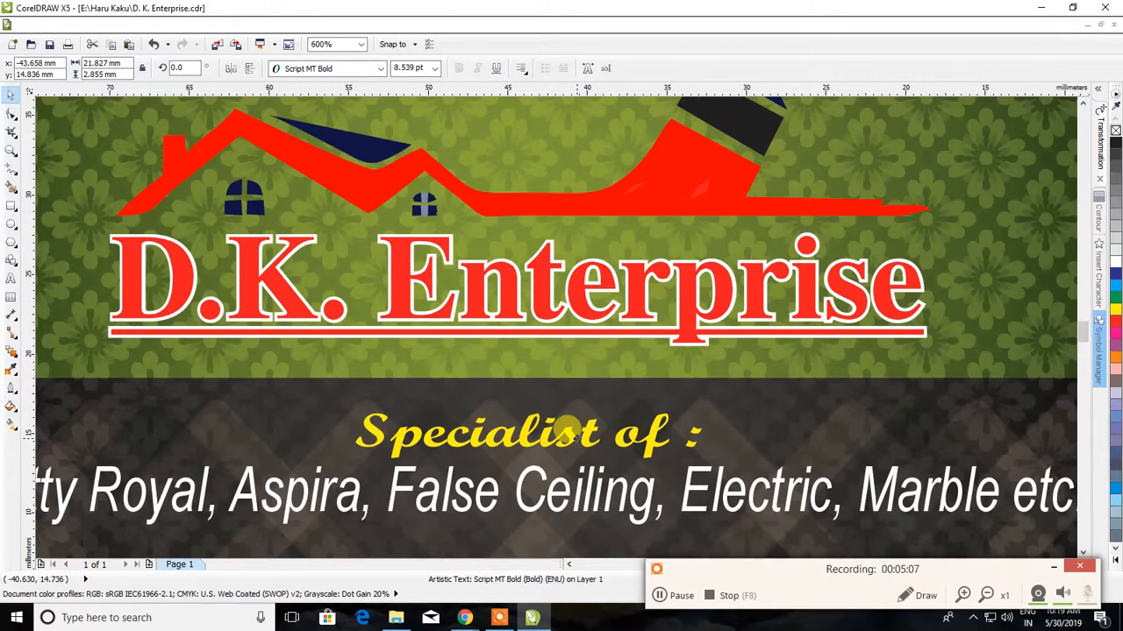
{"action": "left_click", "coordinate": [559, 479], "text": "shift"}
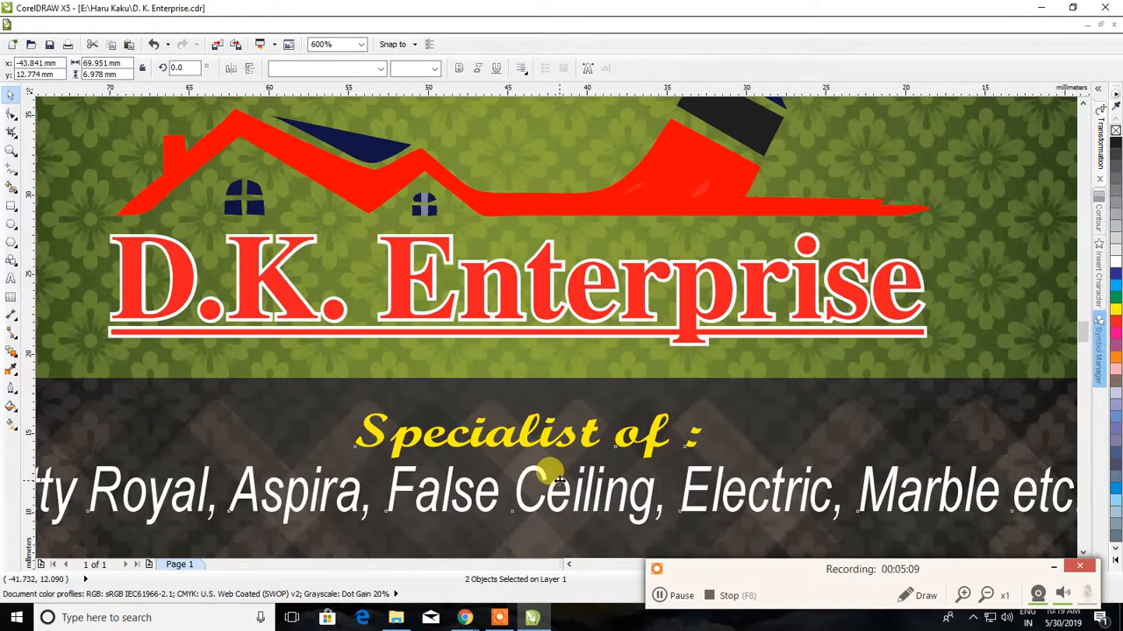
{"action": "left_click_drag", "start_coordinate": [558, 480], "coordinate": [536, 439]}
{"action": "scroll", "coordinate": [567, 491], "scroll_direction": "down", "scroll_amount": 2}
{"action": "scroll", "coordinate": [567, 491], "scroll_direction": "up", "scroll_amount": 1}
Resize the blue address line to about 77.2 mm wide and 4.1 mm high, so it spans between the vertical guidelines
{"action": "left_click", "coordinate": [559, 478]}
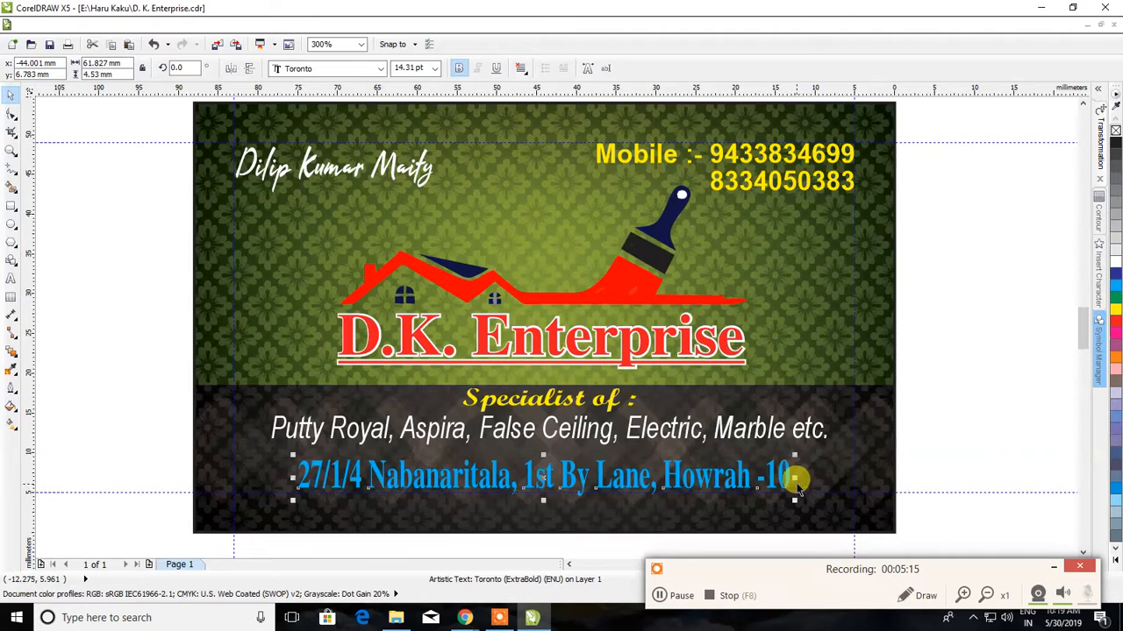
{"action": "left_click_drag", "start_coordinate": [794, 481], "coordinate": [858, 482]}
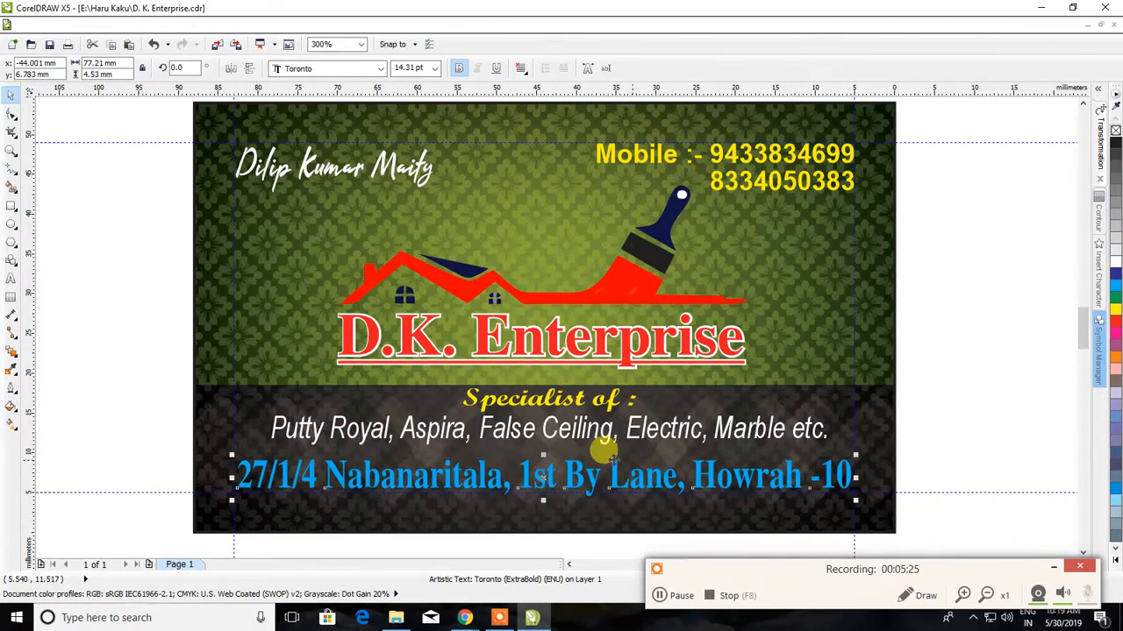
{"action": "left_click_drag", "start_coordinate": [544, 455], "coordinate": [538, 447]}
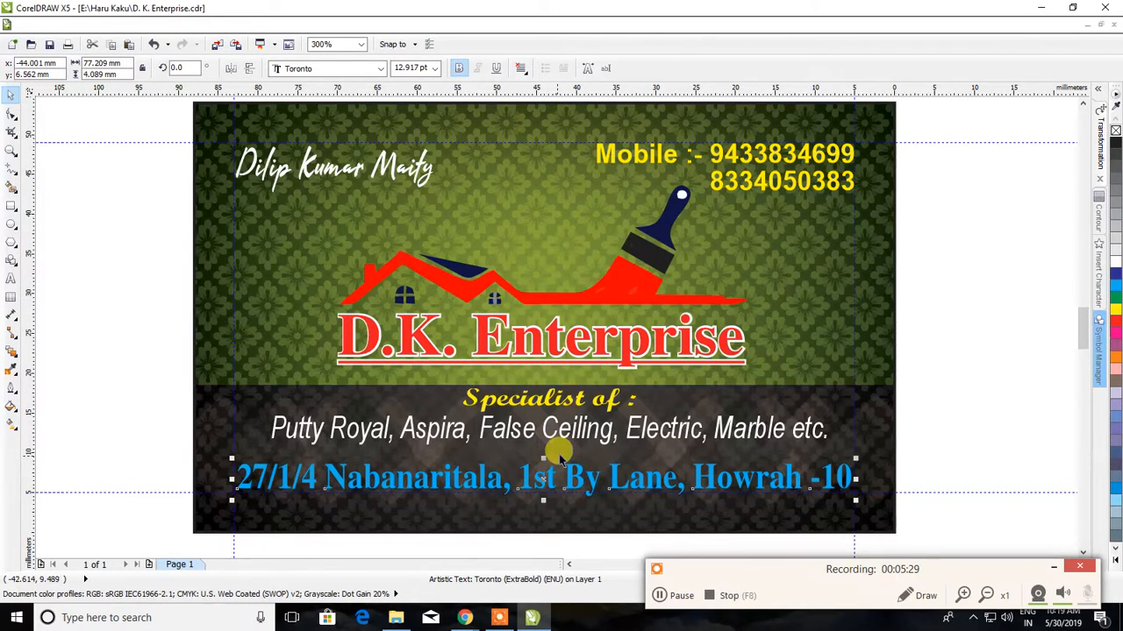
{"action": "left_click", "coordinate": [955, 419]}
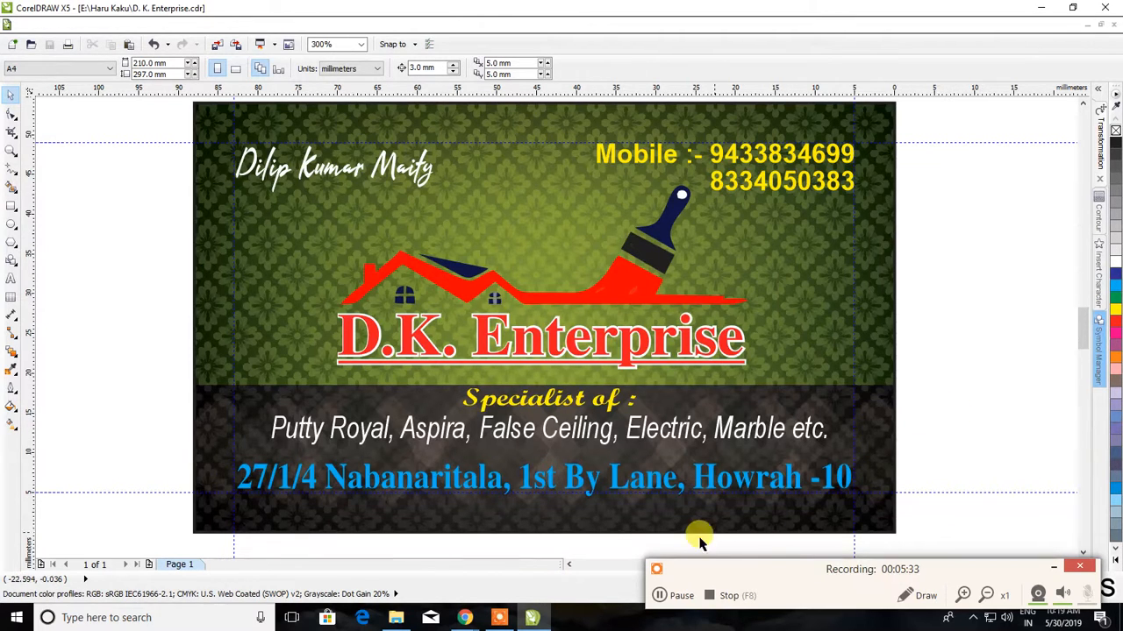